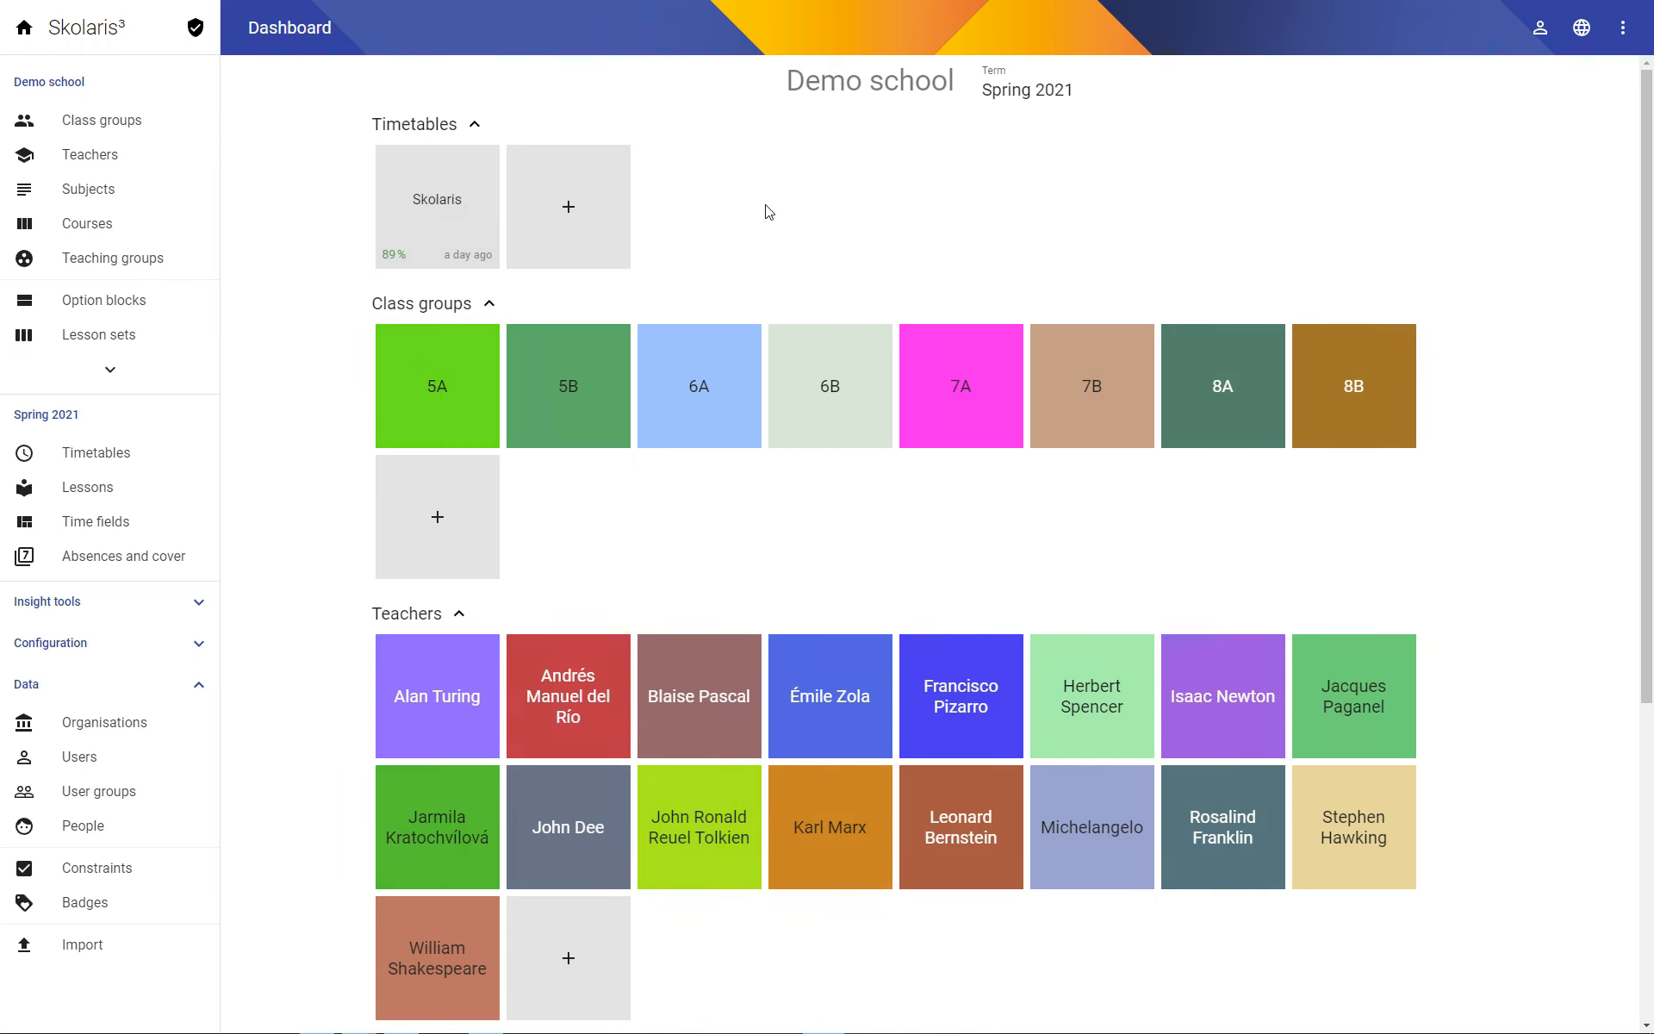
# Create and save a French lesson for class group 5A, lasting 2 periods and recurring once every two cycles.
pyautogui.click(435, 392)
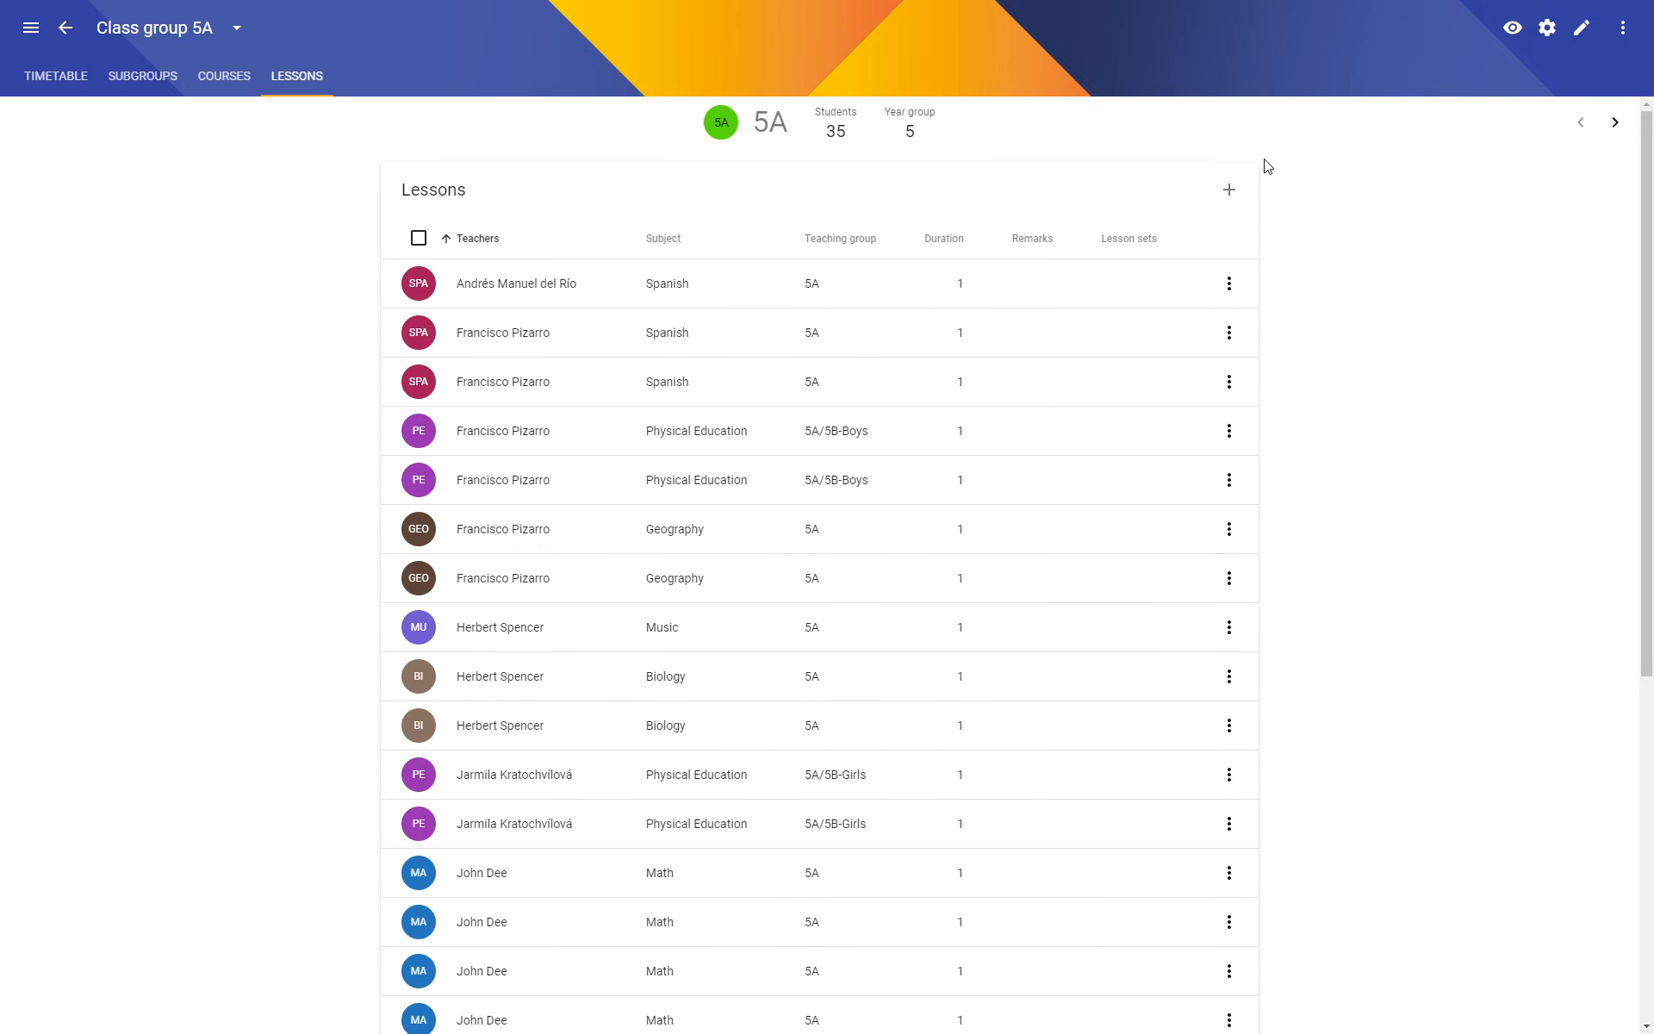
pyautogui.click(1230, 189)
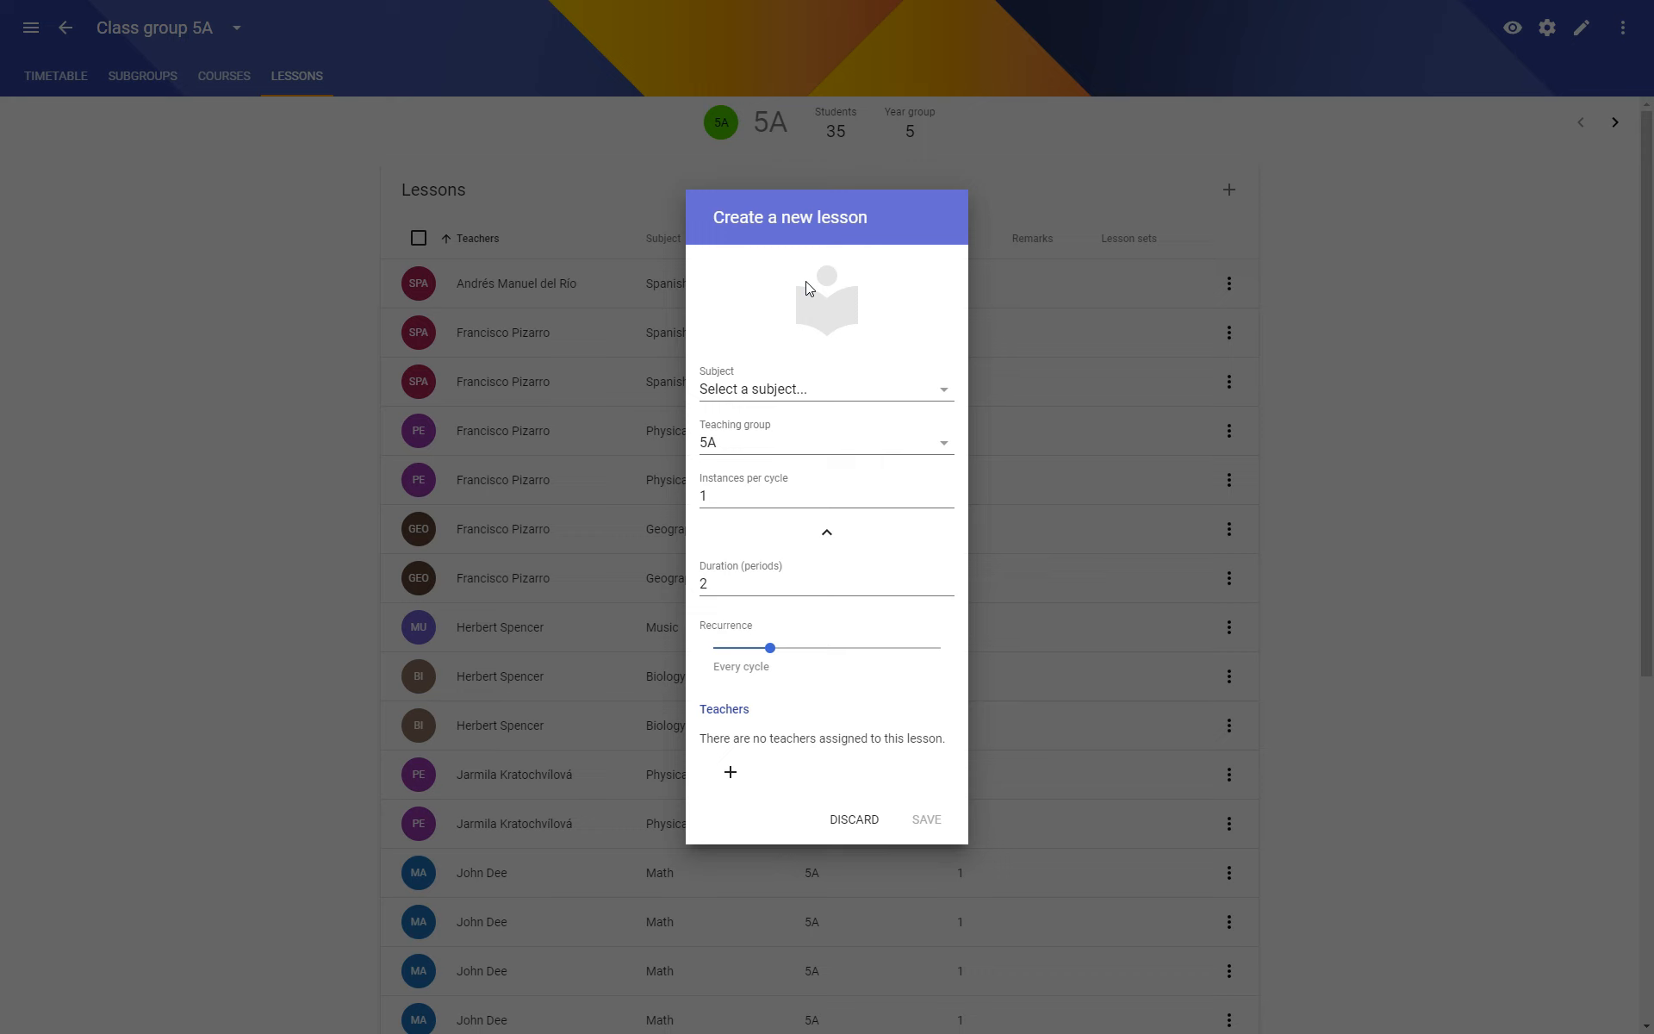
pyautogui.click(831, 392)
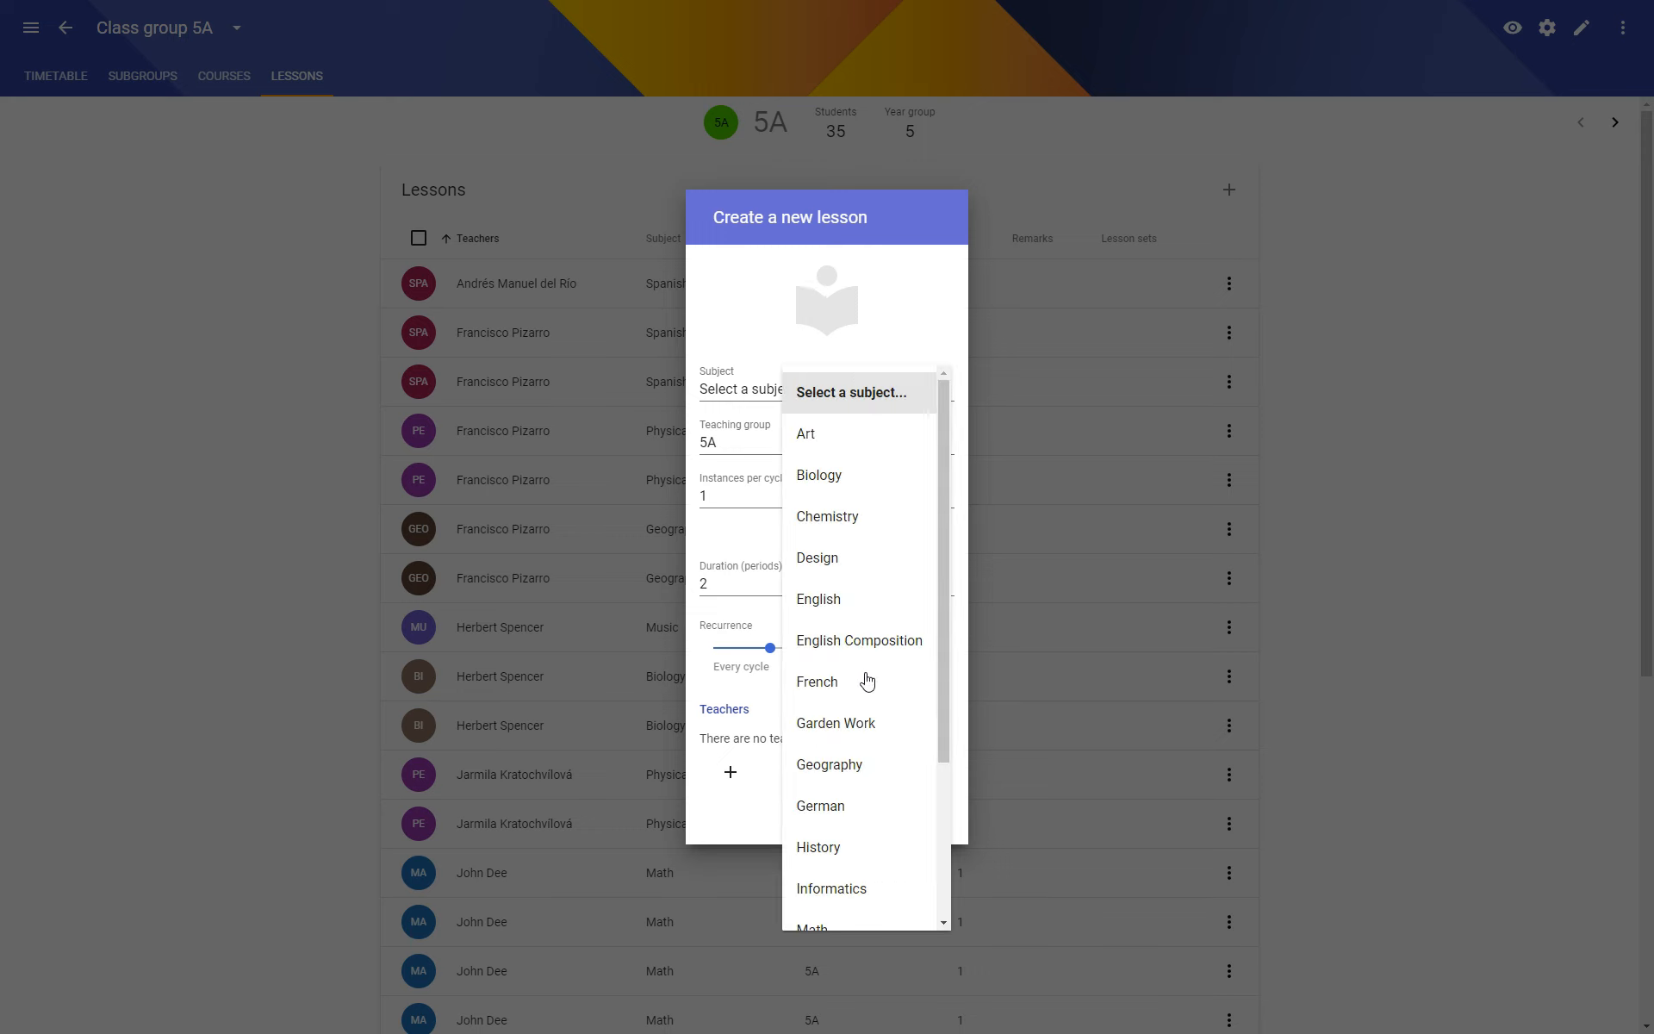
pyautogui.scroll(-3, 861, 659)
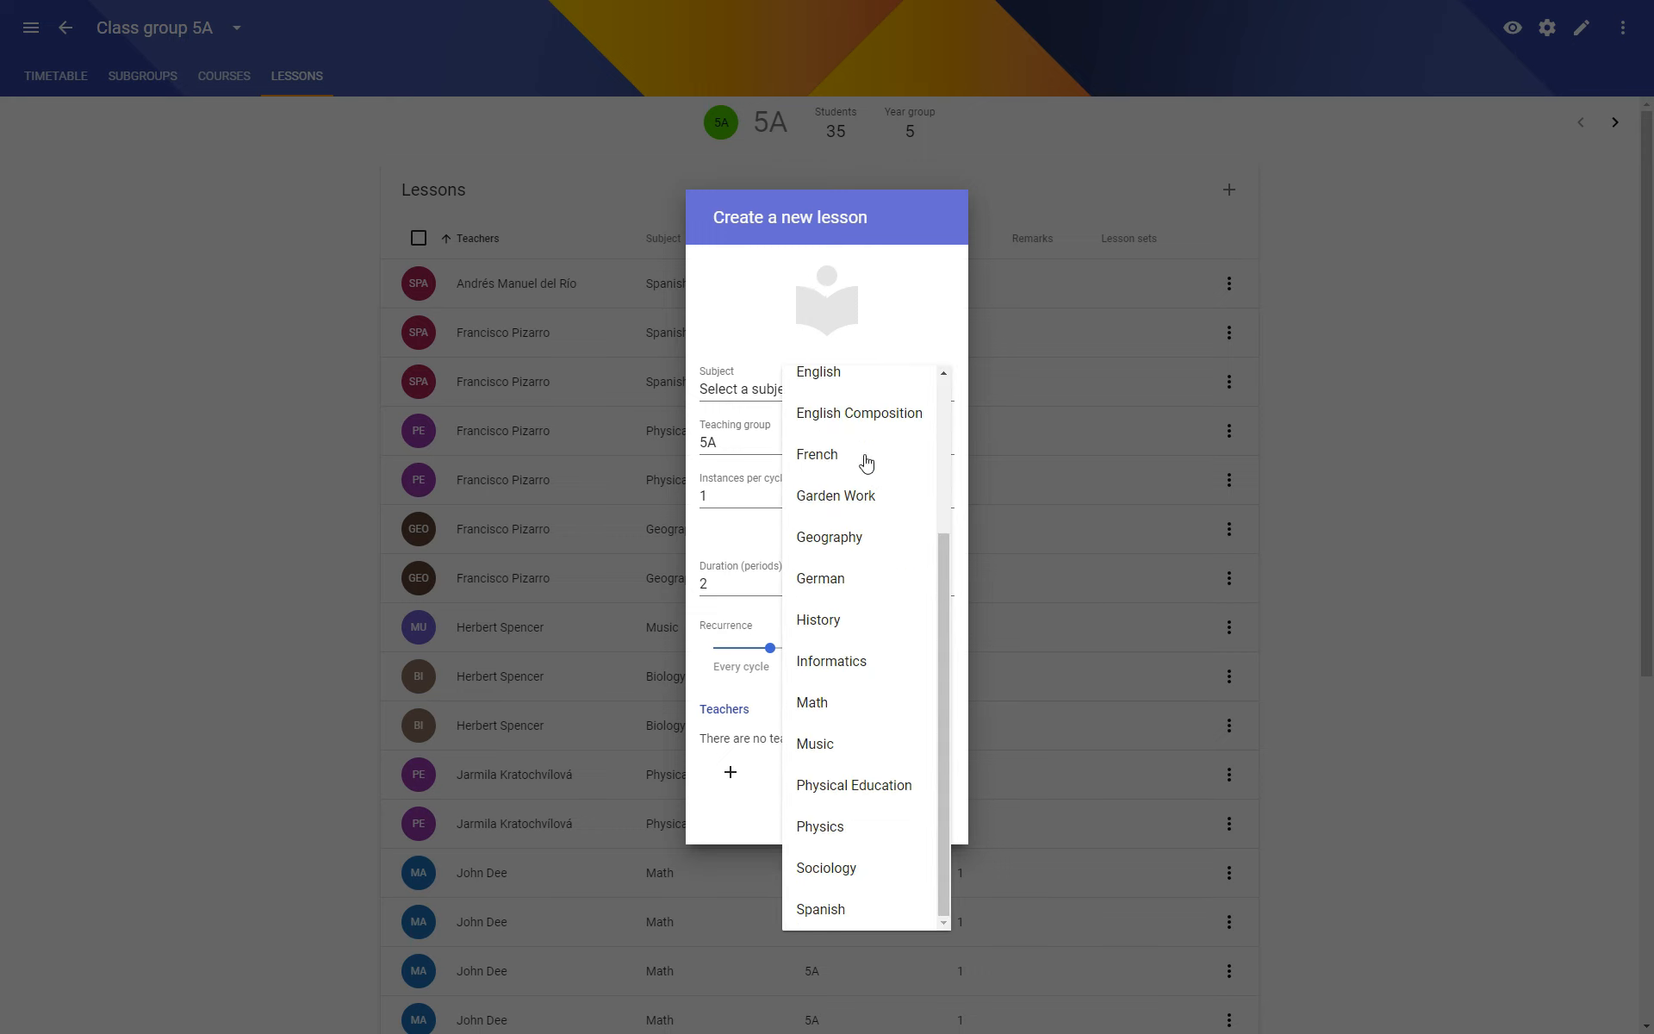
pyautogui.click(829, 454)
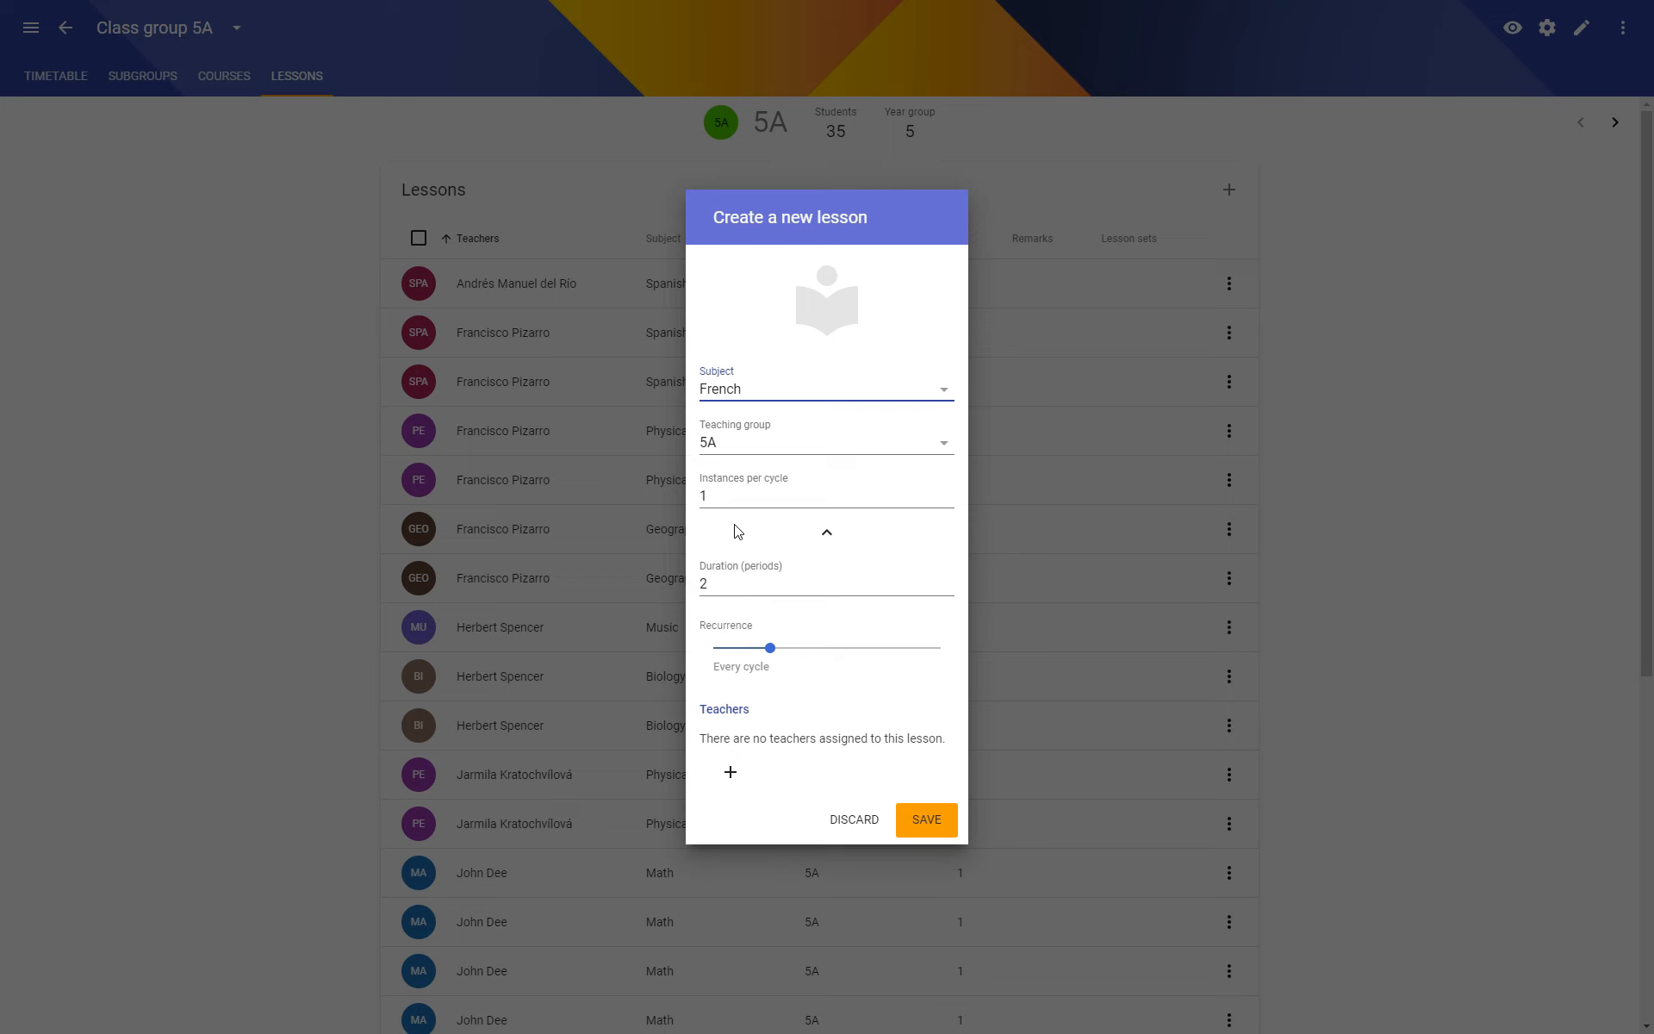
pyautogui.click(802, 577)
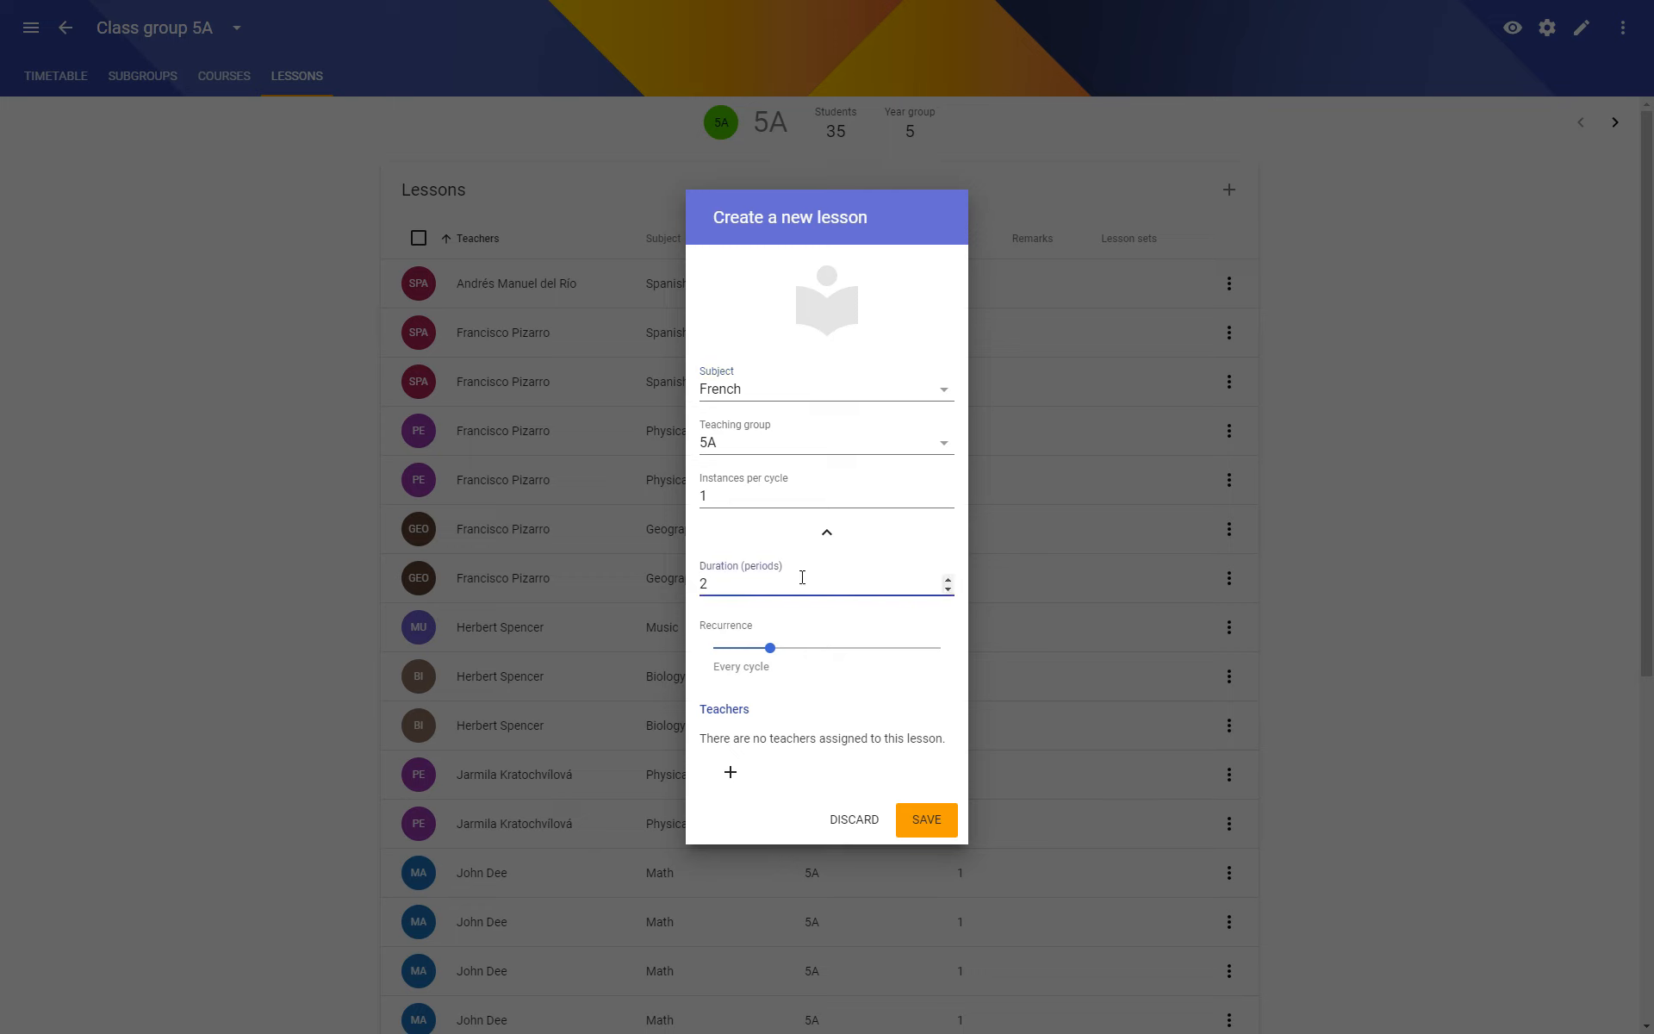
pyautogui.moveTo(770, 648); pyautogui.dragTo(831, 652)
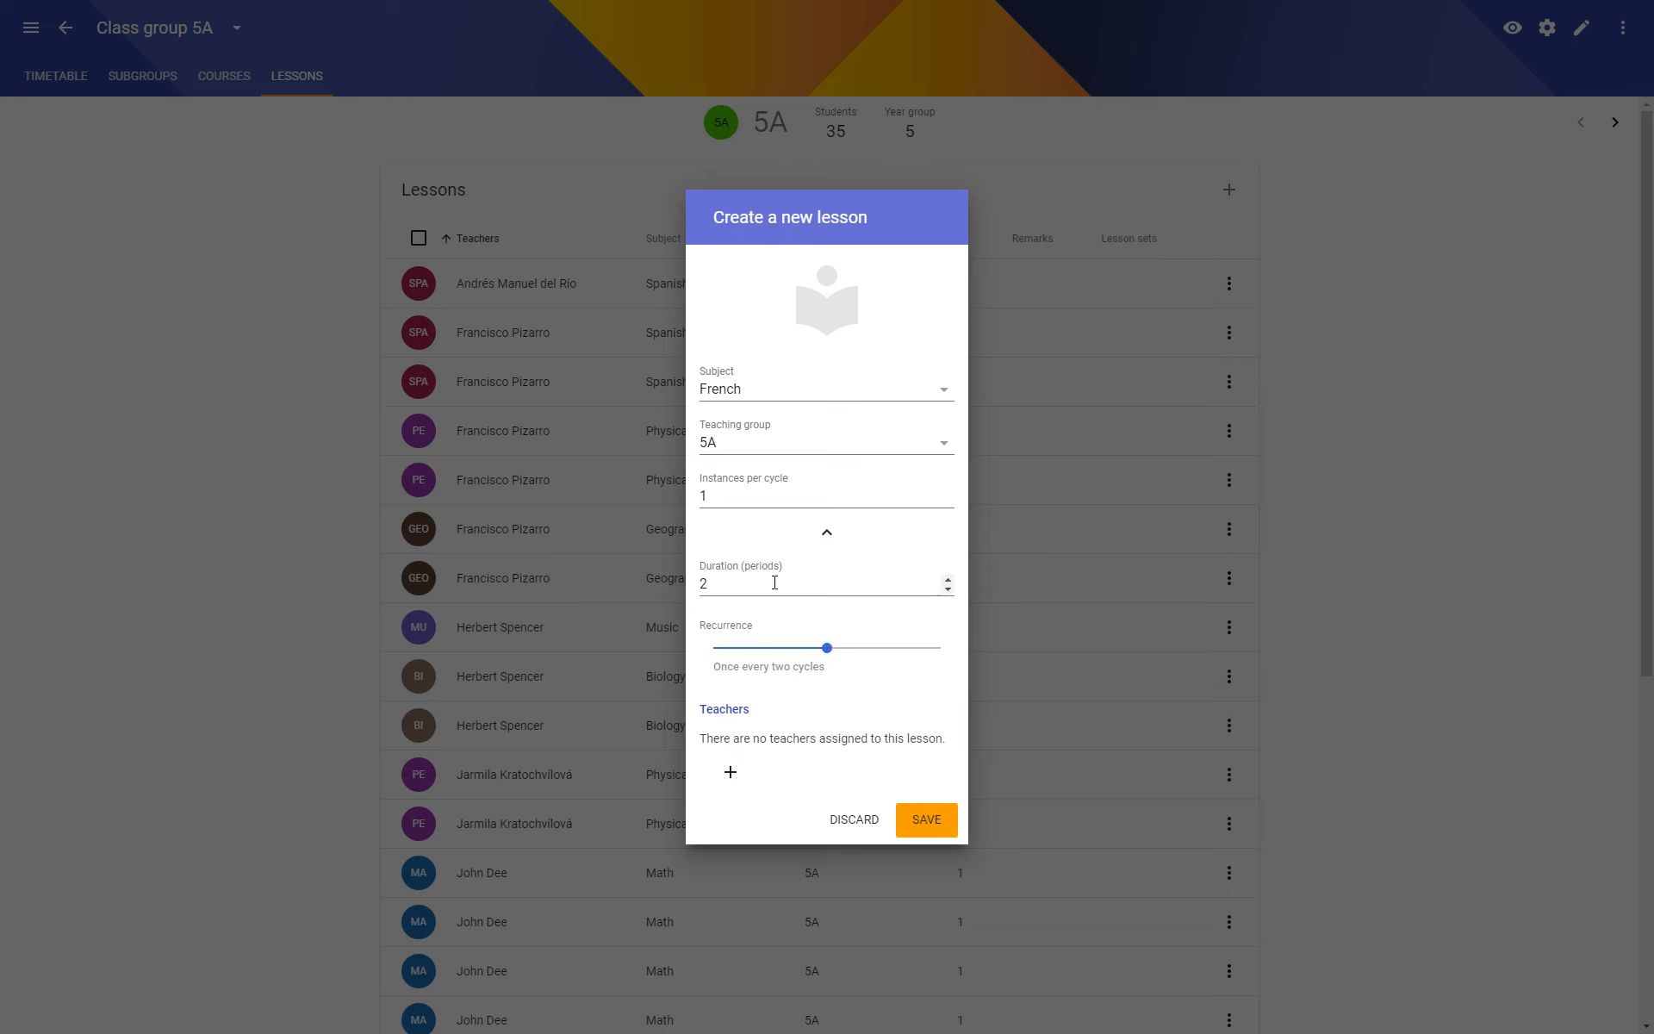
pyautogui.click(924, 815)
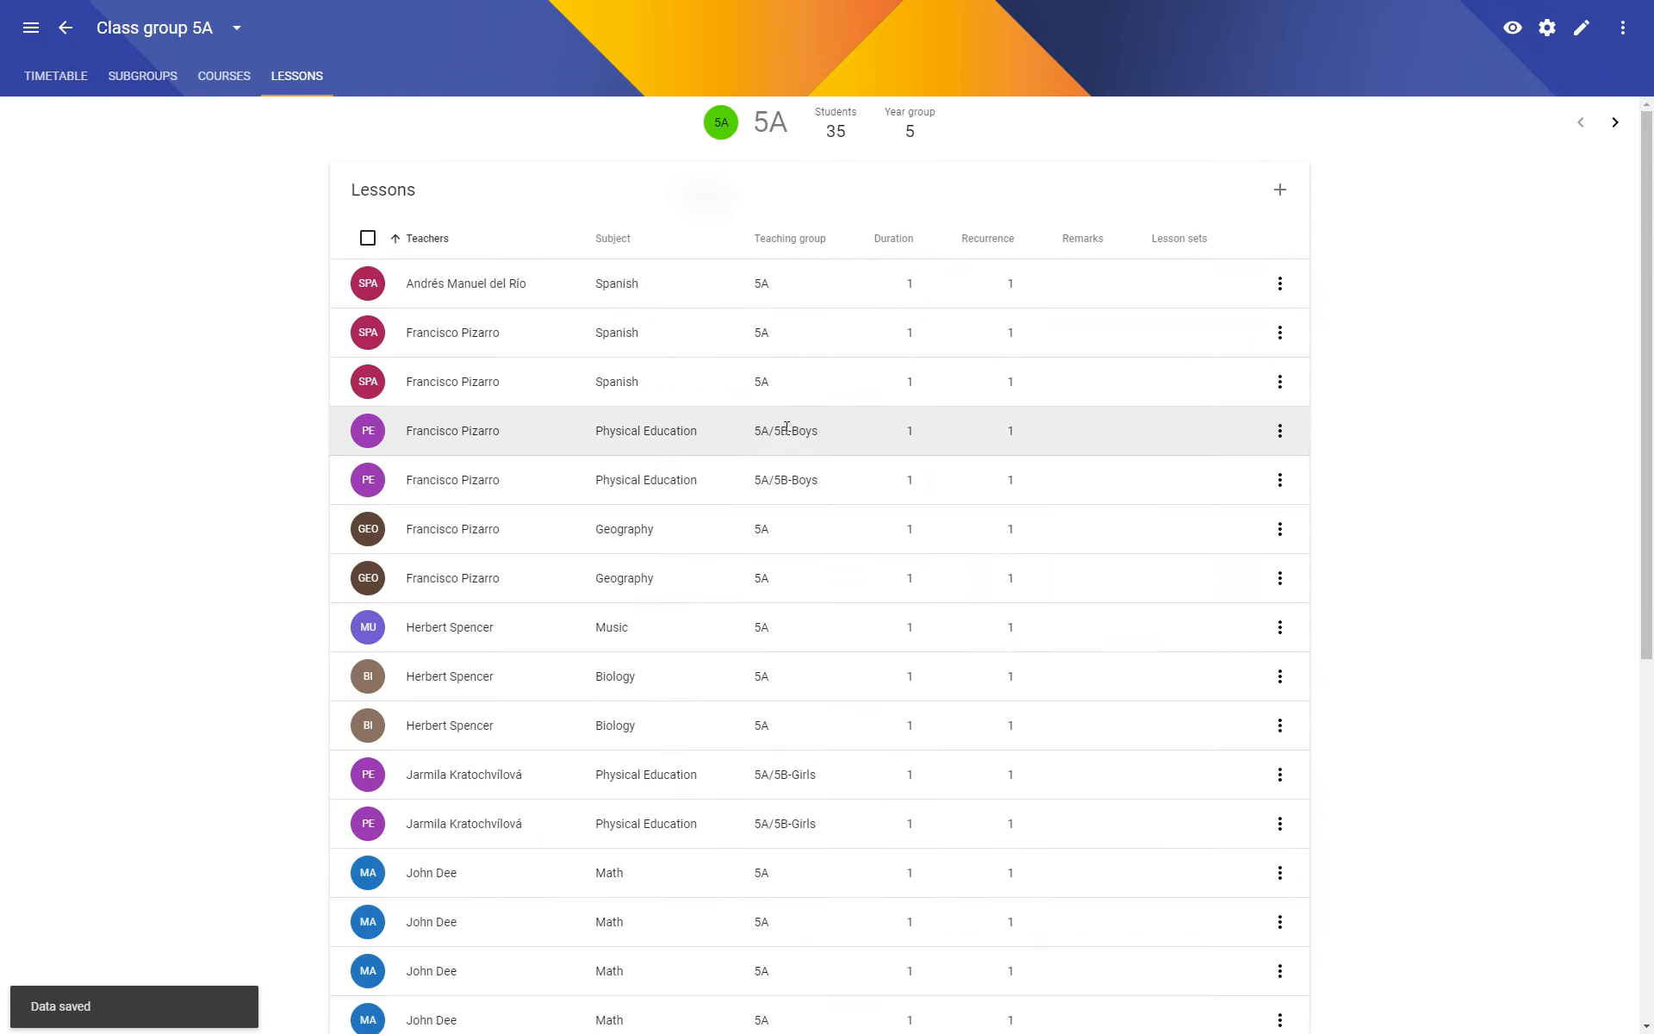
# Open the Skolaris timetable and schedule class 5A's unscheduled French lesson on Monday, starting in period 6.
pyautogui.click(65, 28)
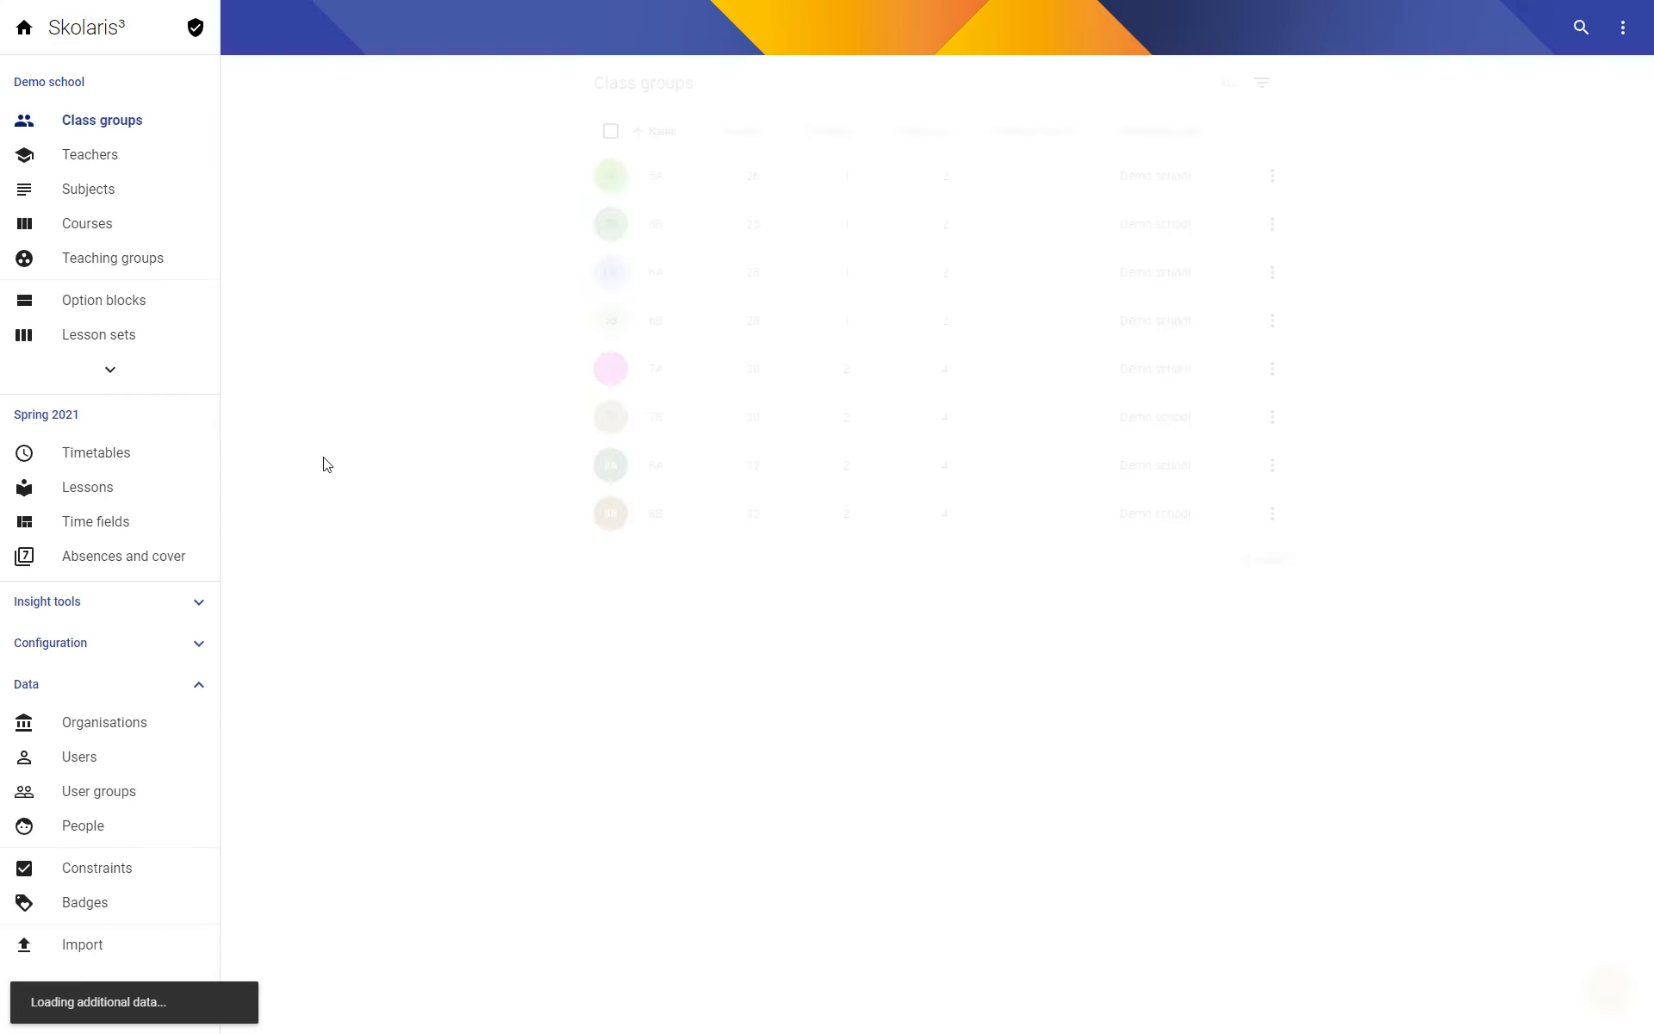
pyautogui.click(113, 454)
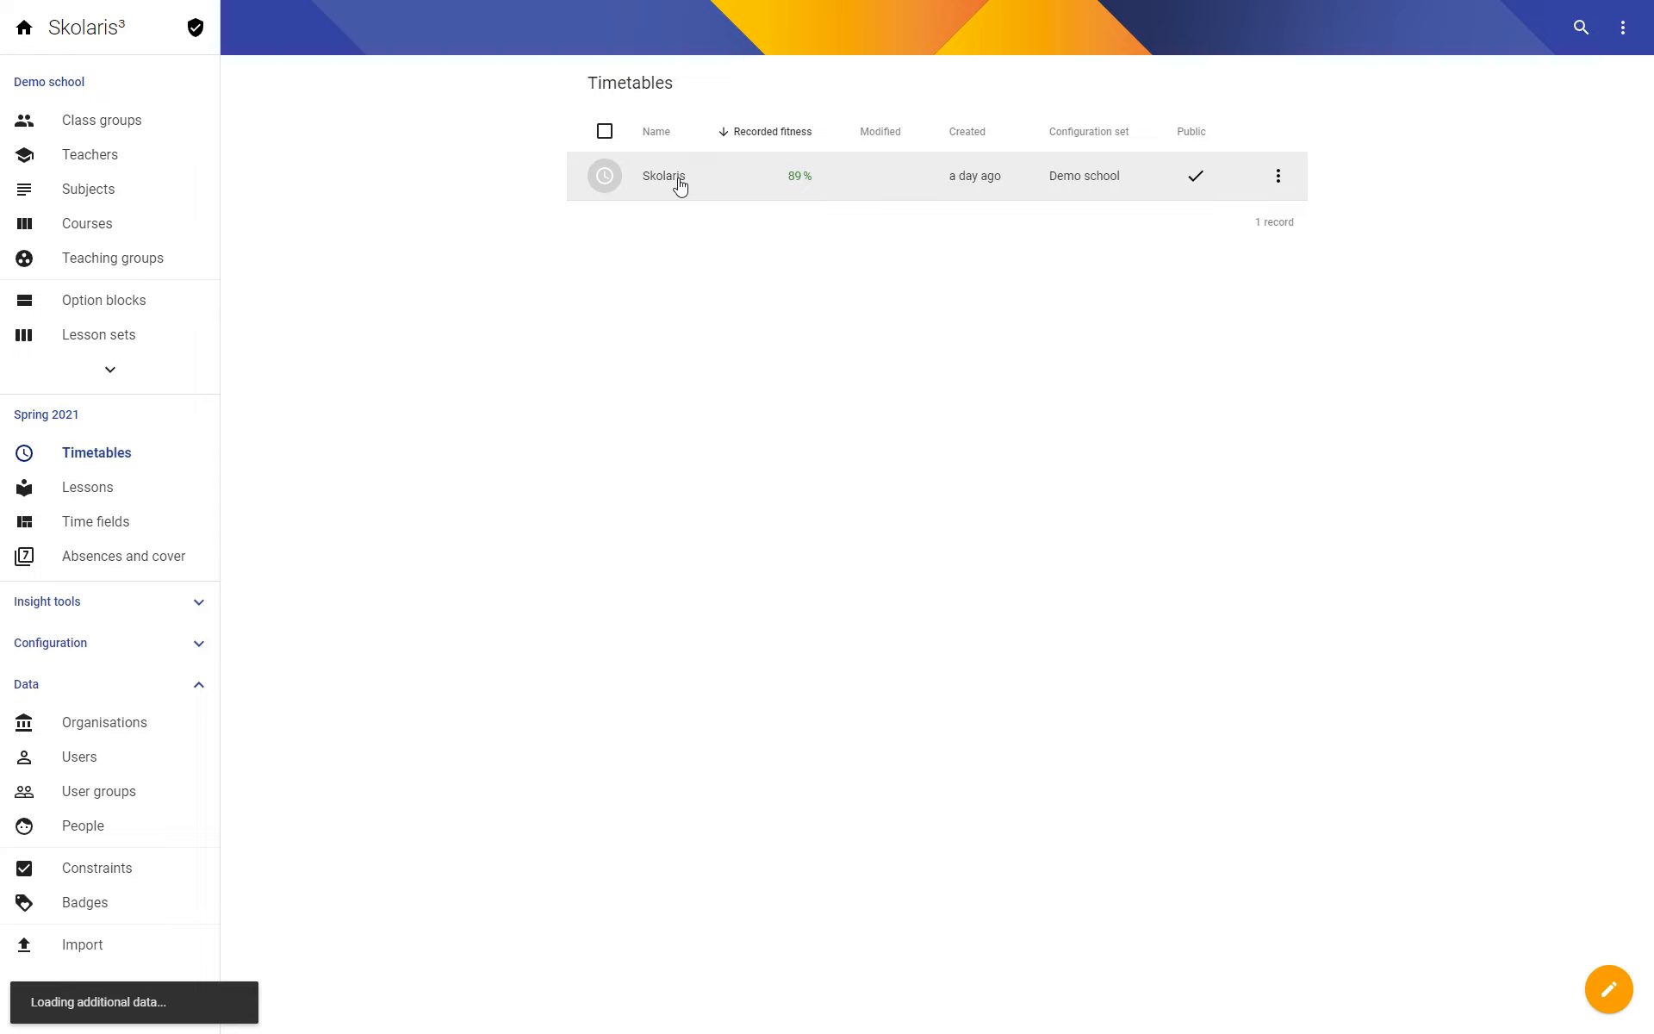
pyautogui.click(680, 180)
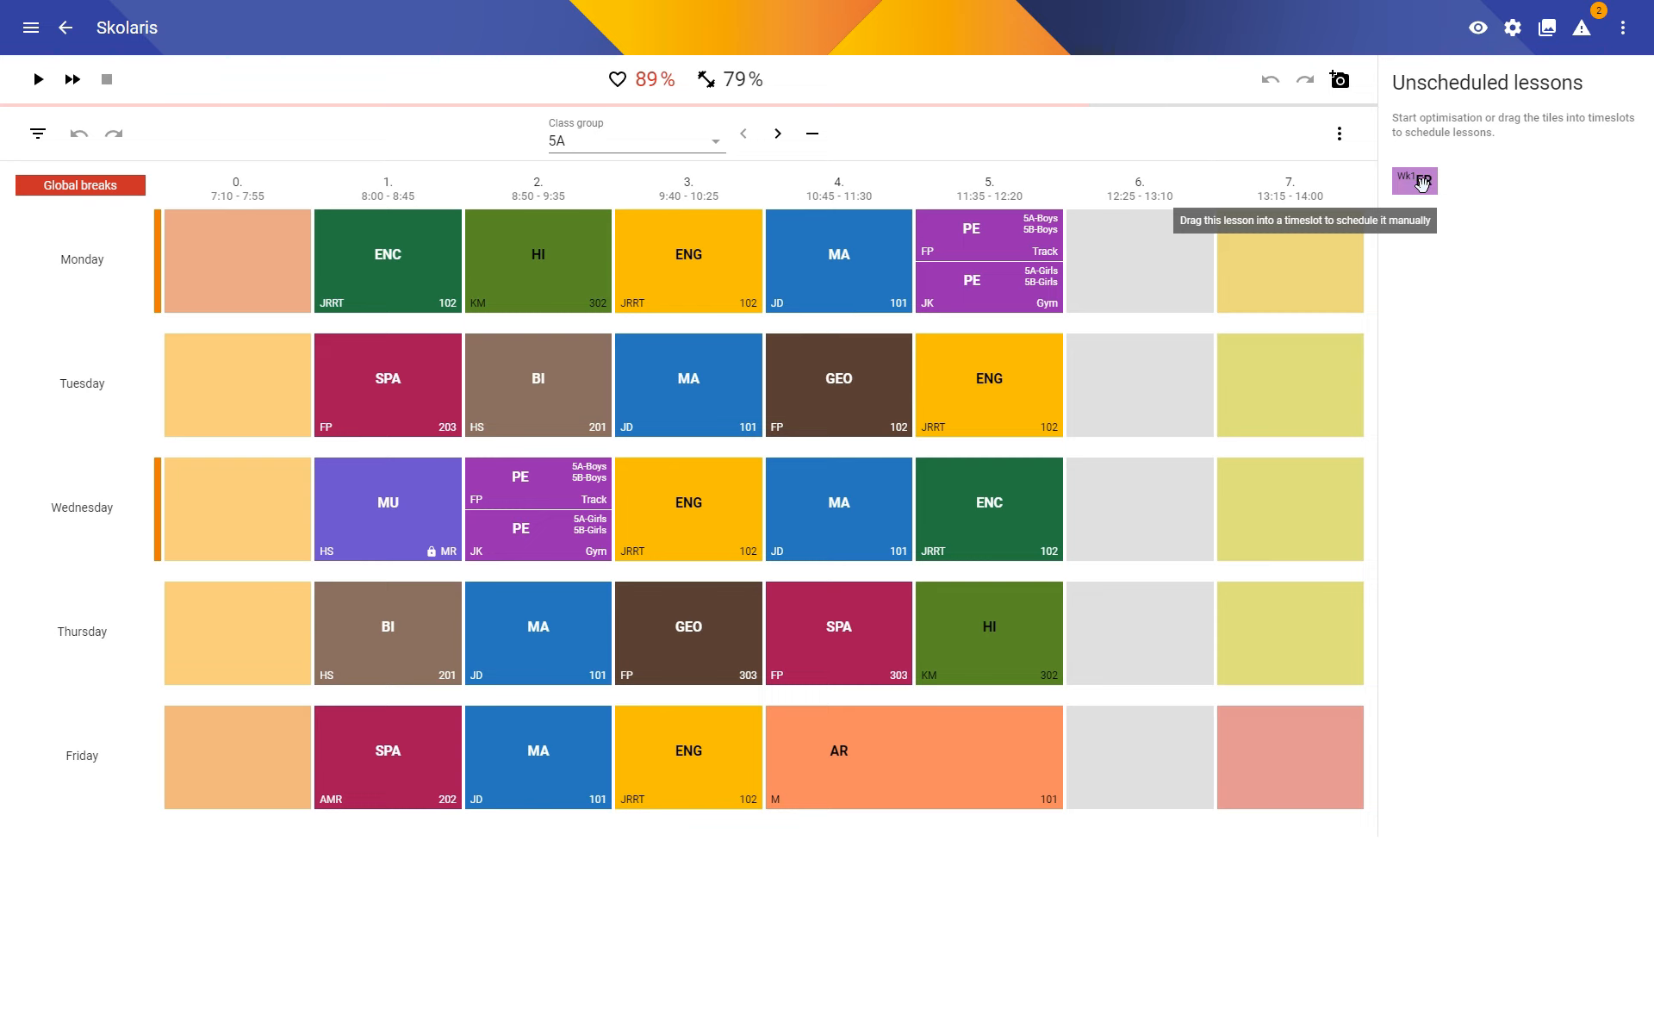
pyautogui.moveTo(1413, 181); pyautogui.dragTo(1159, 275)
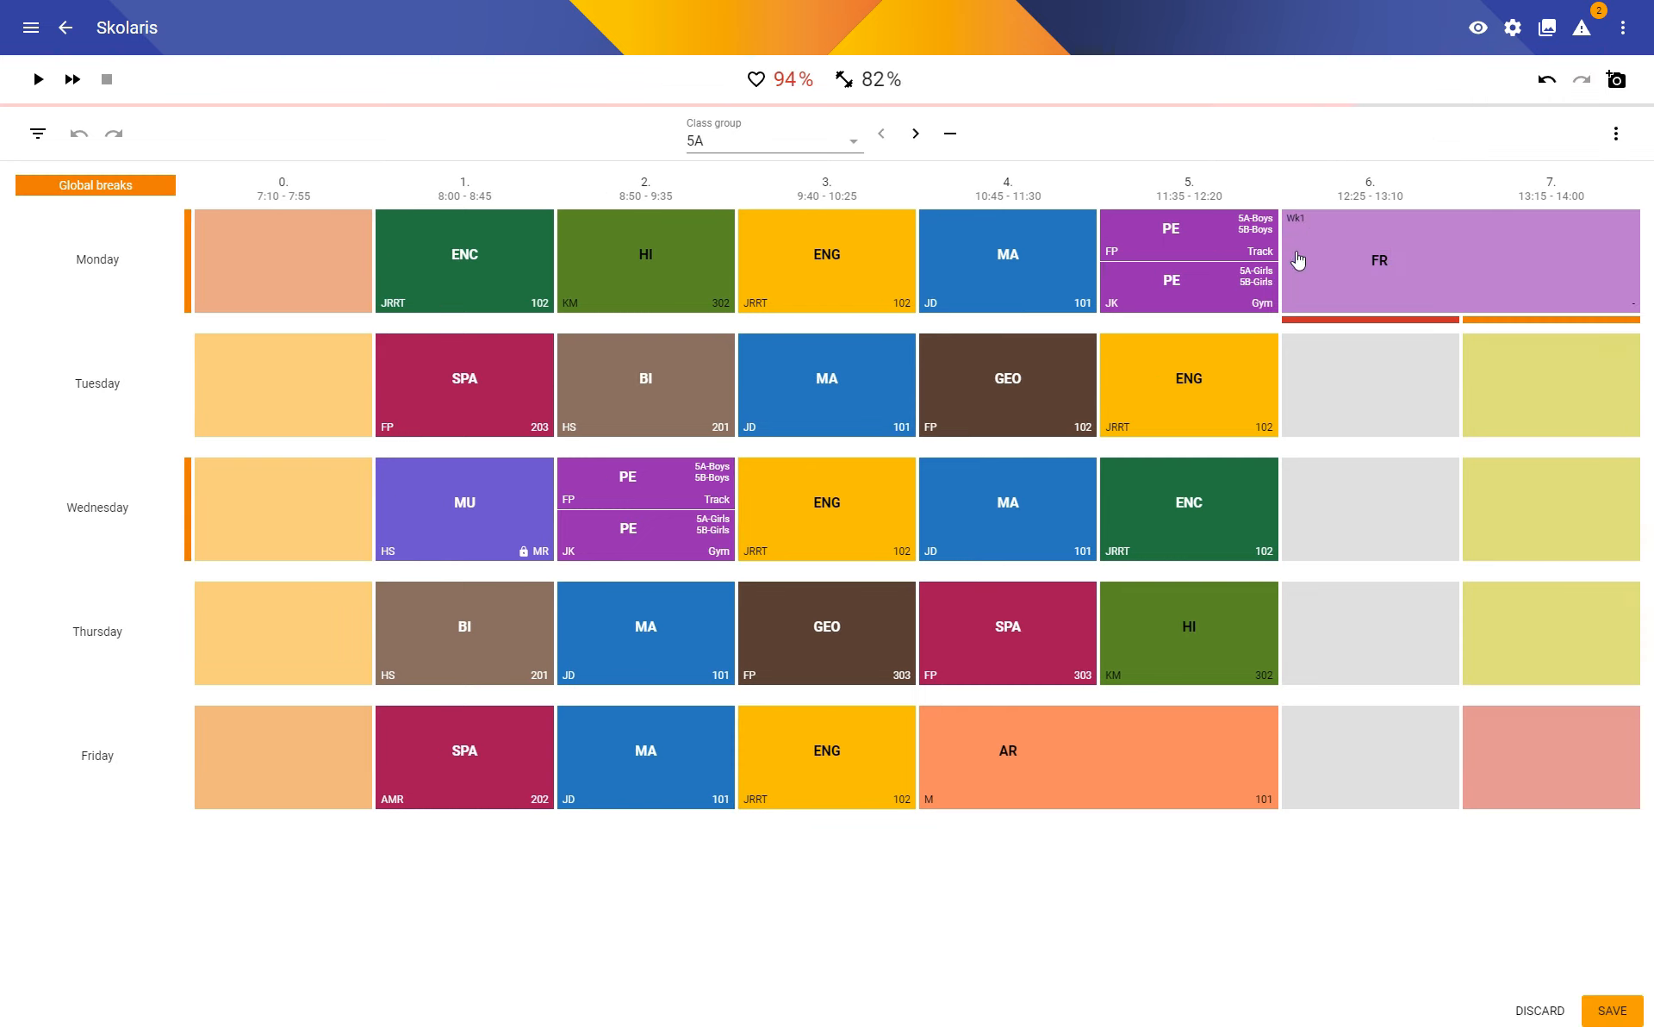
# Set the multi-week timetable to show weeks in sequence and compare the schedules of Week 1 and Week 2.
pyautogui.moveTo(1298, 226)
pyautogui.click(1475, 28)
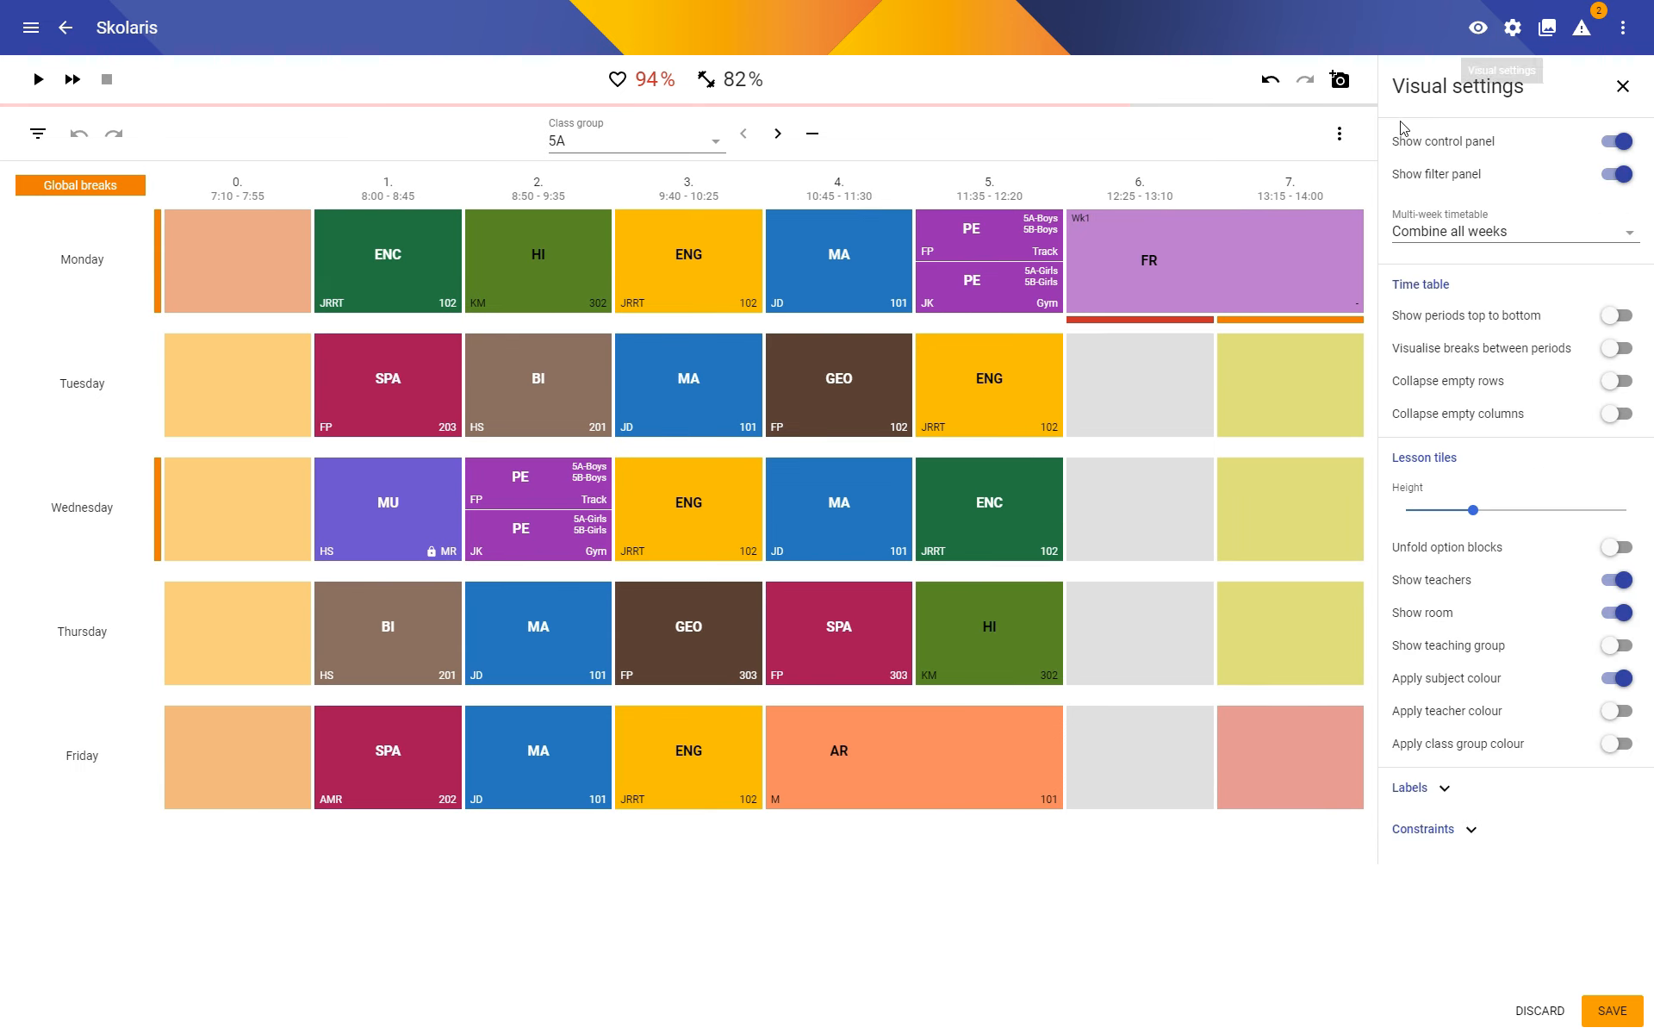
pyautogui.click(1496, 235)
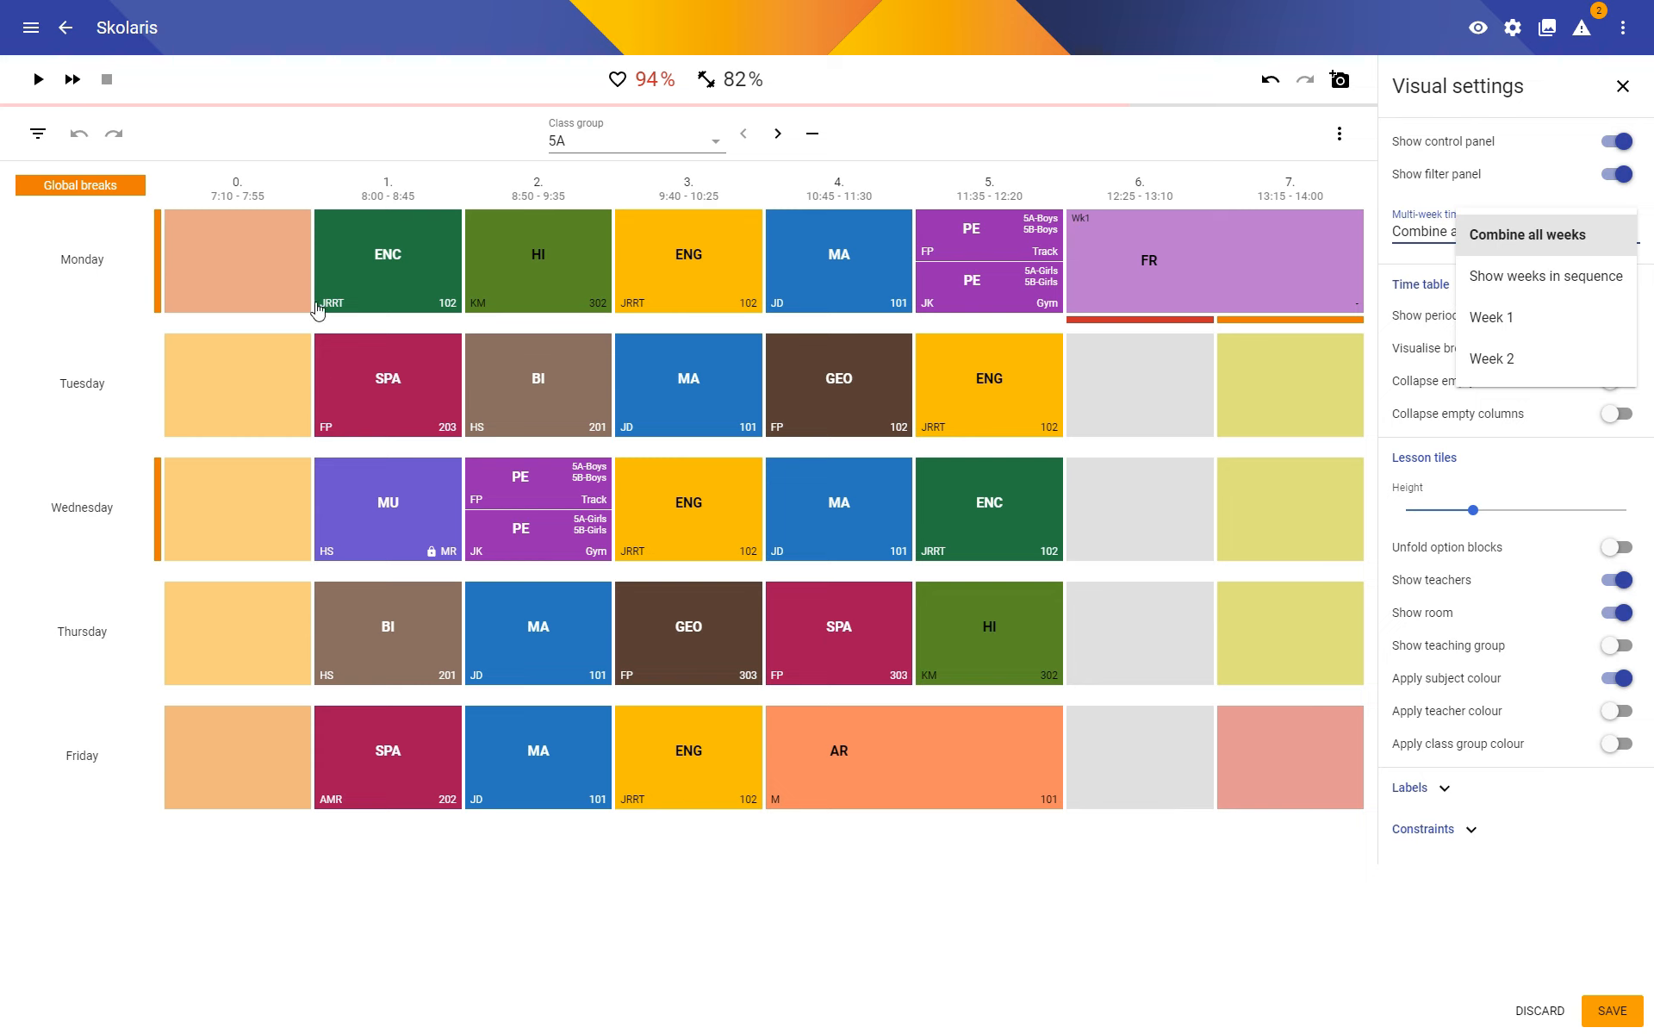
pyautogui.click(1544, 276)
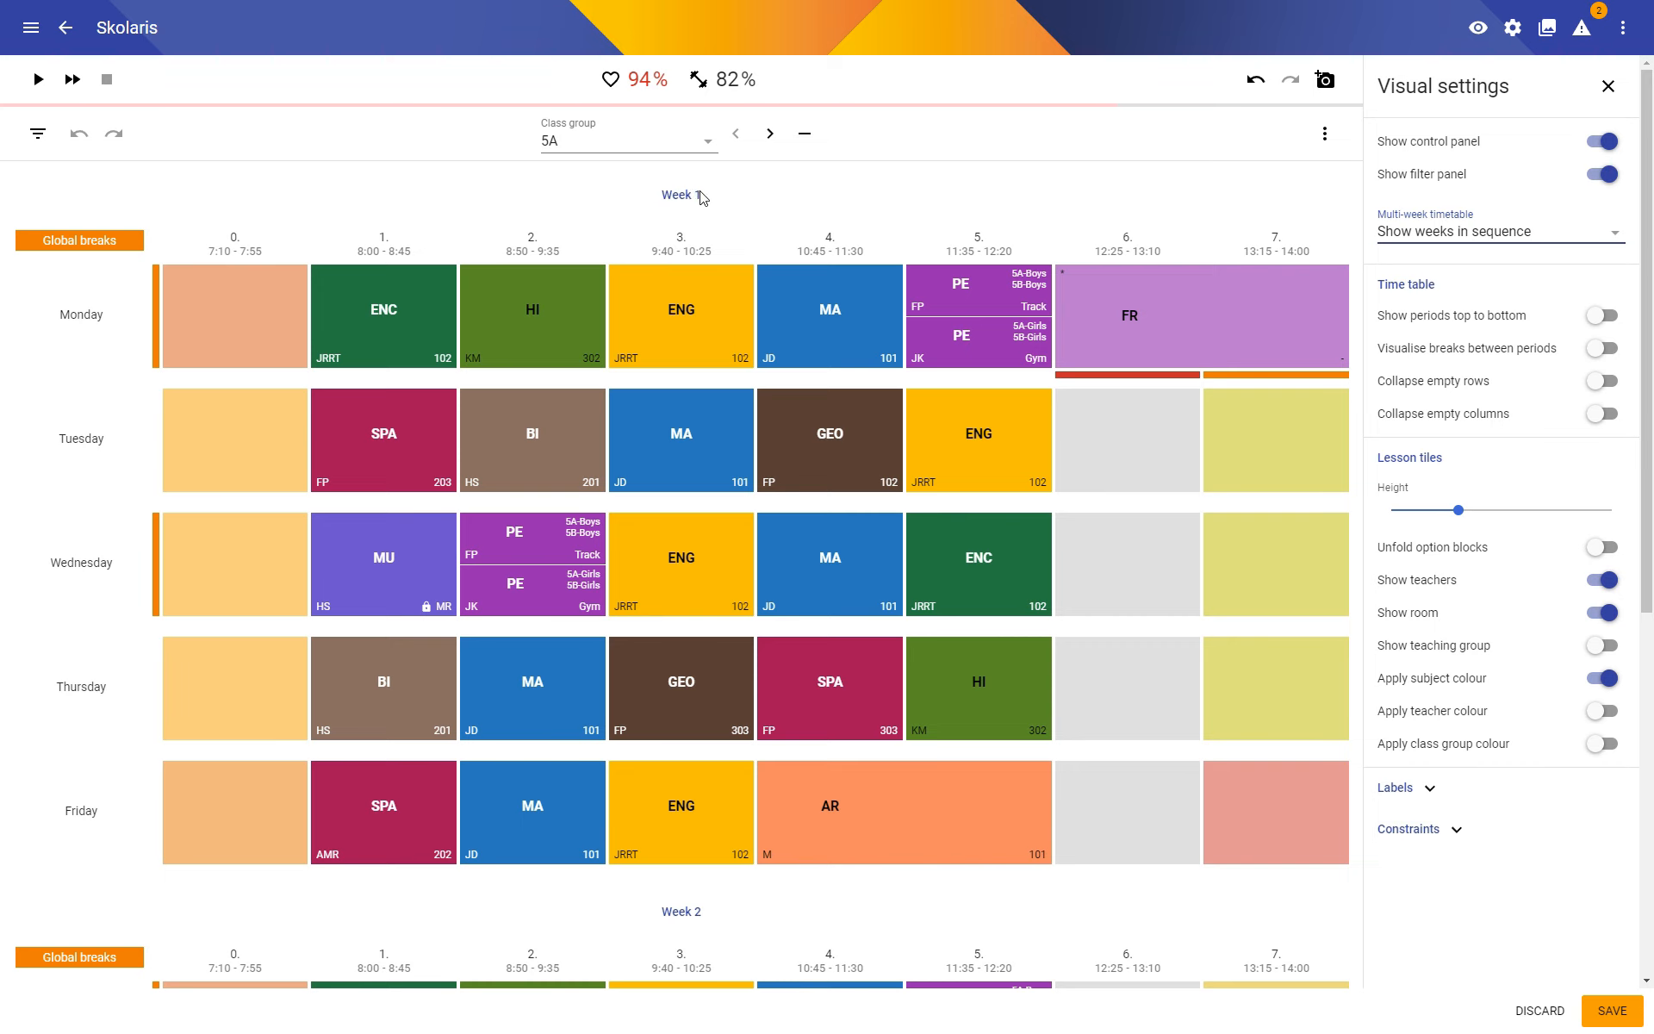
pyautogui.scroll(-5, 819, 446)
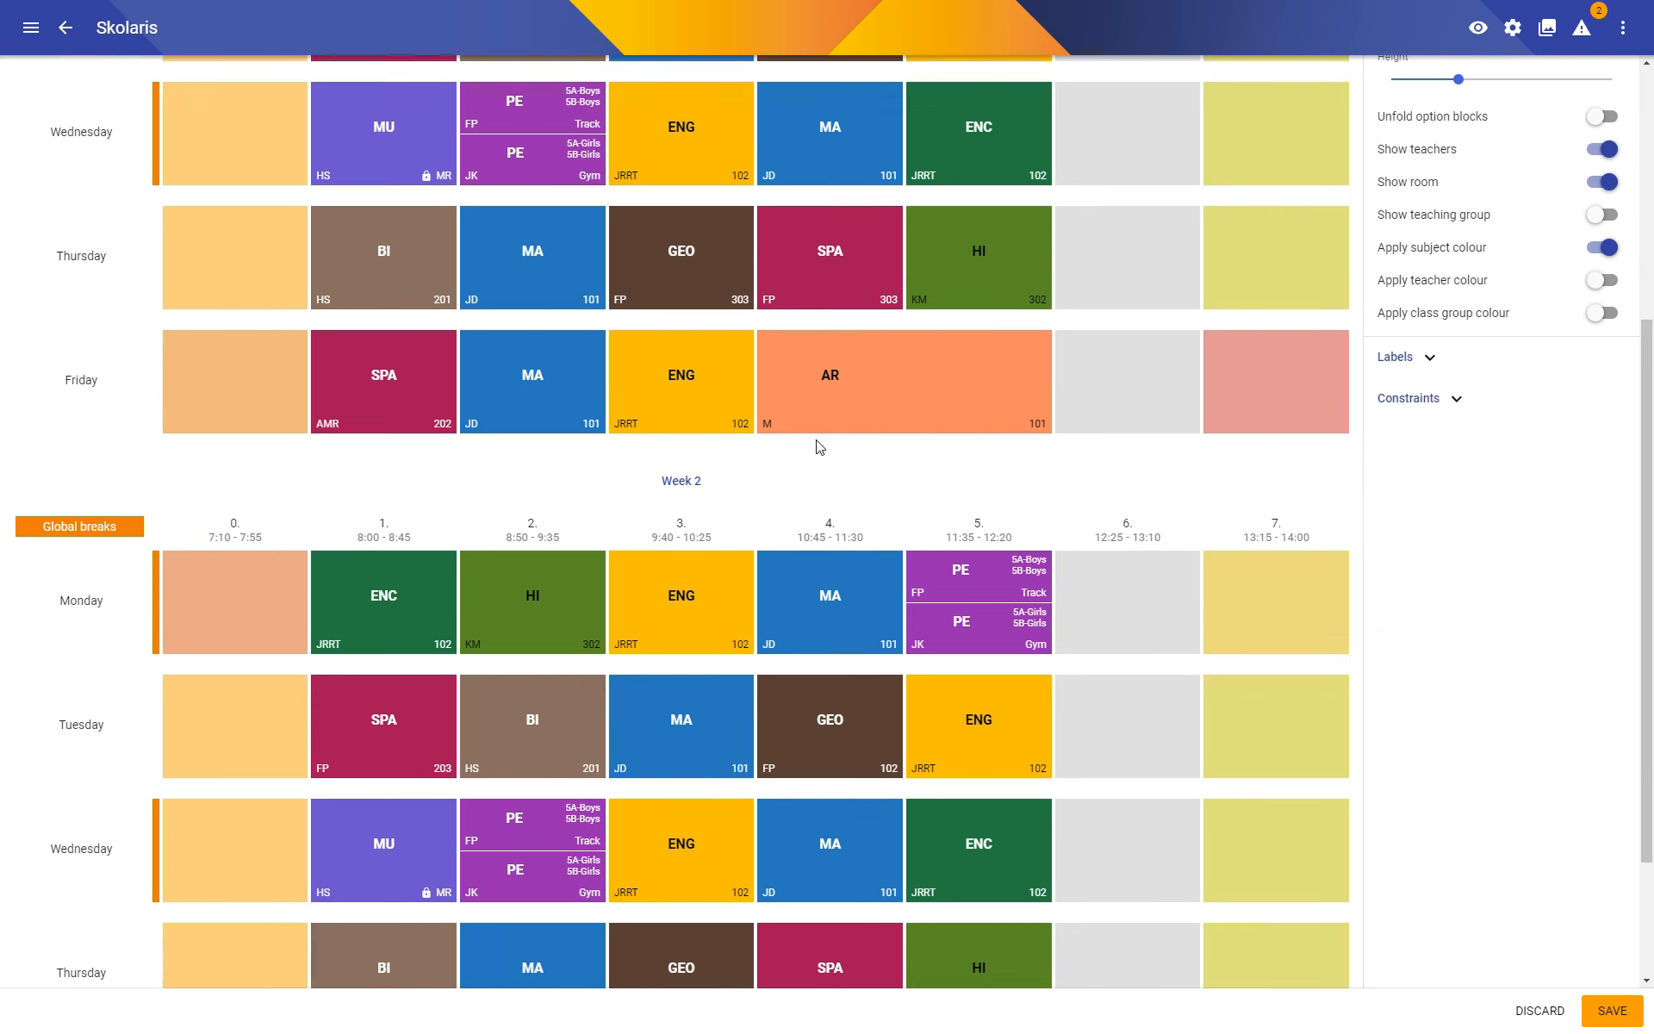
pyautogui.scroll(-2, 823, 452)
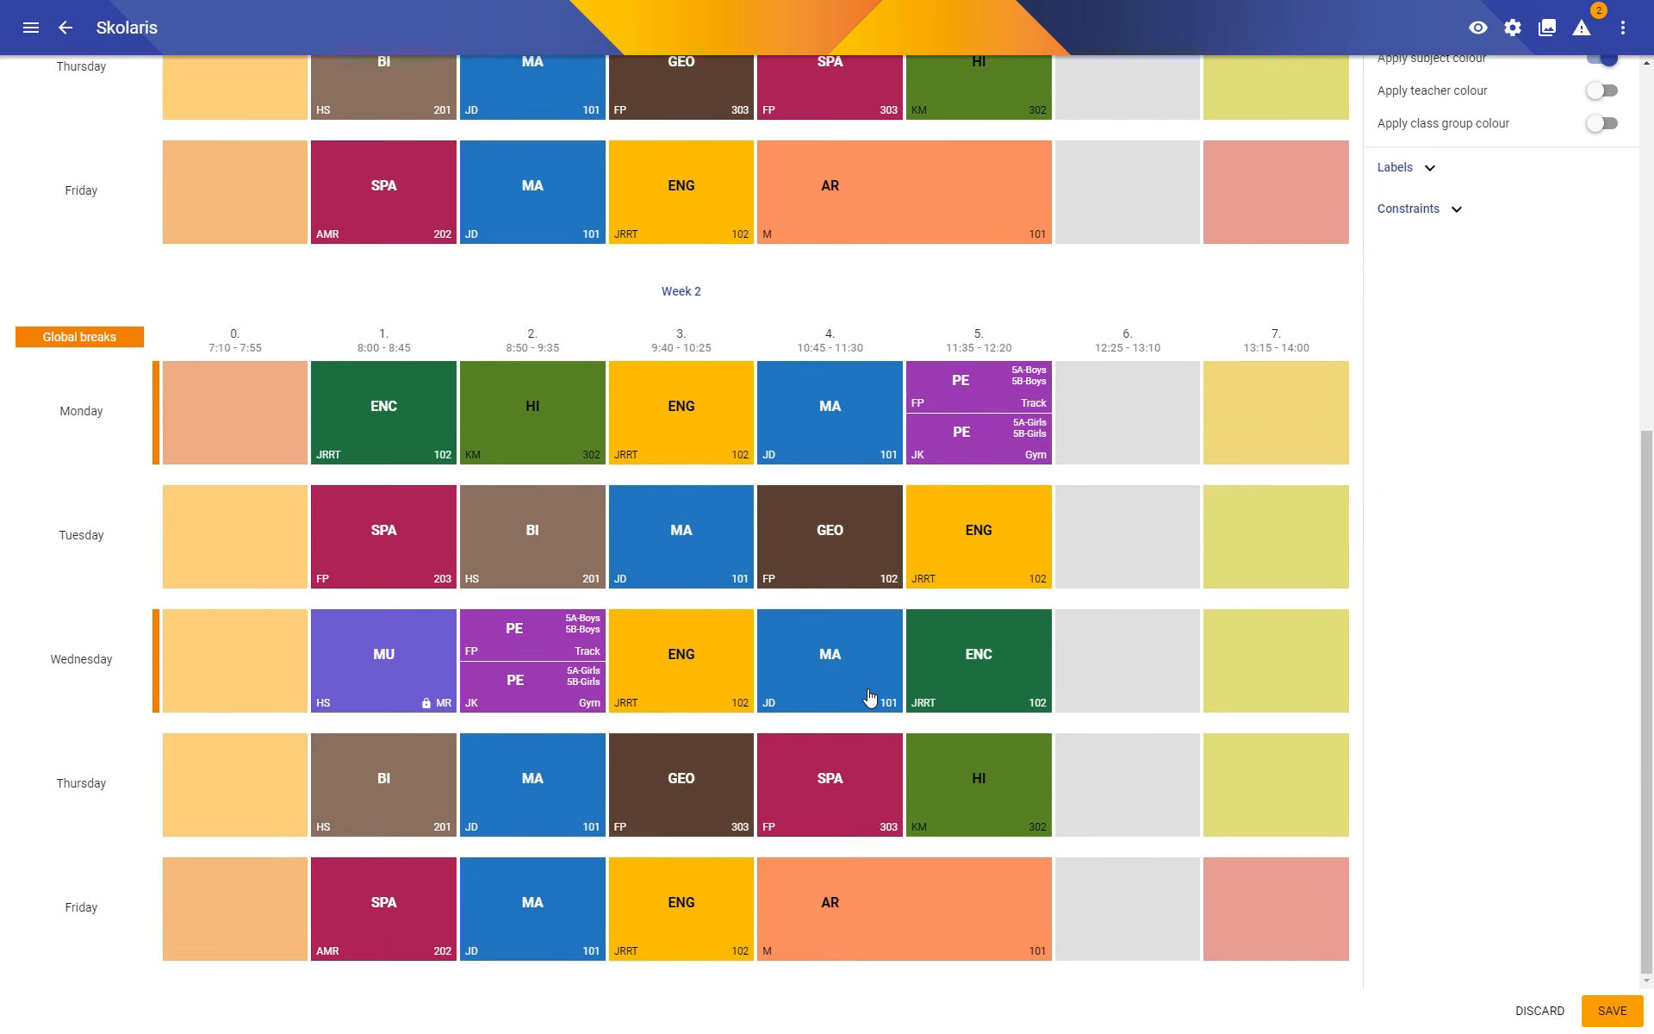
pyautogui.scroll(7, 870, 698)
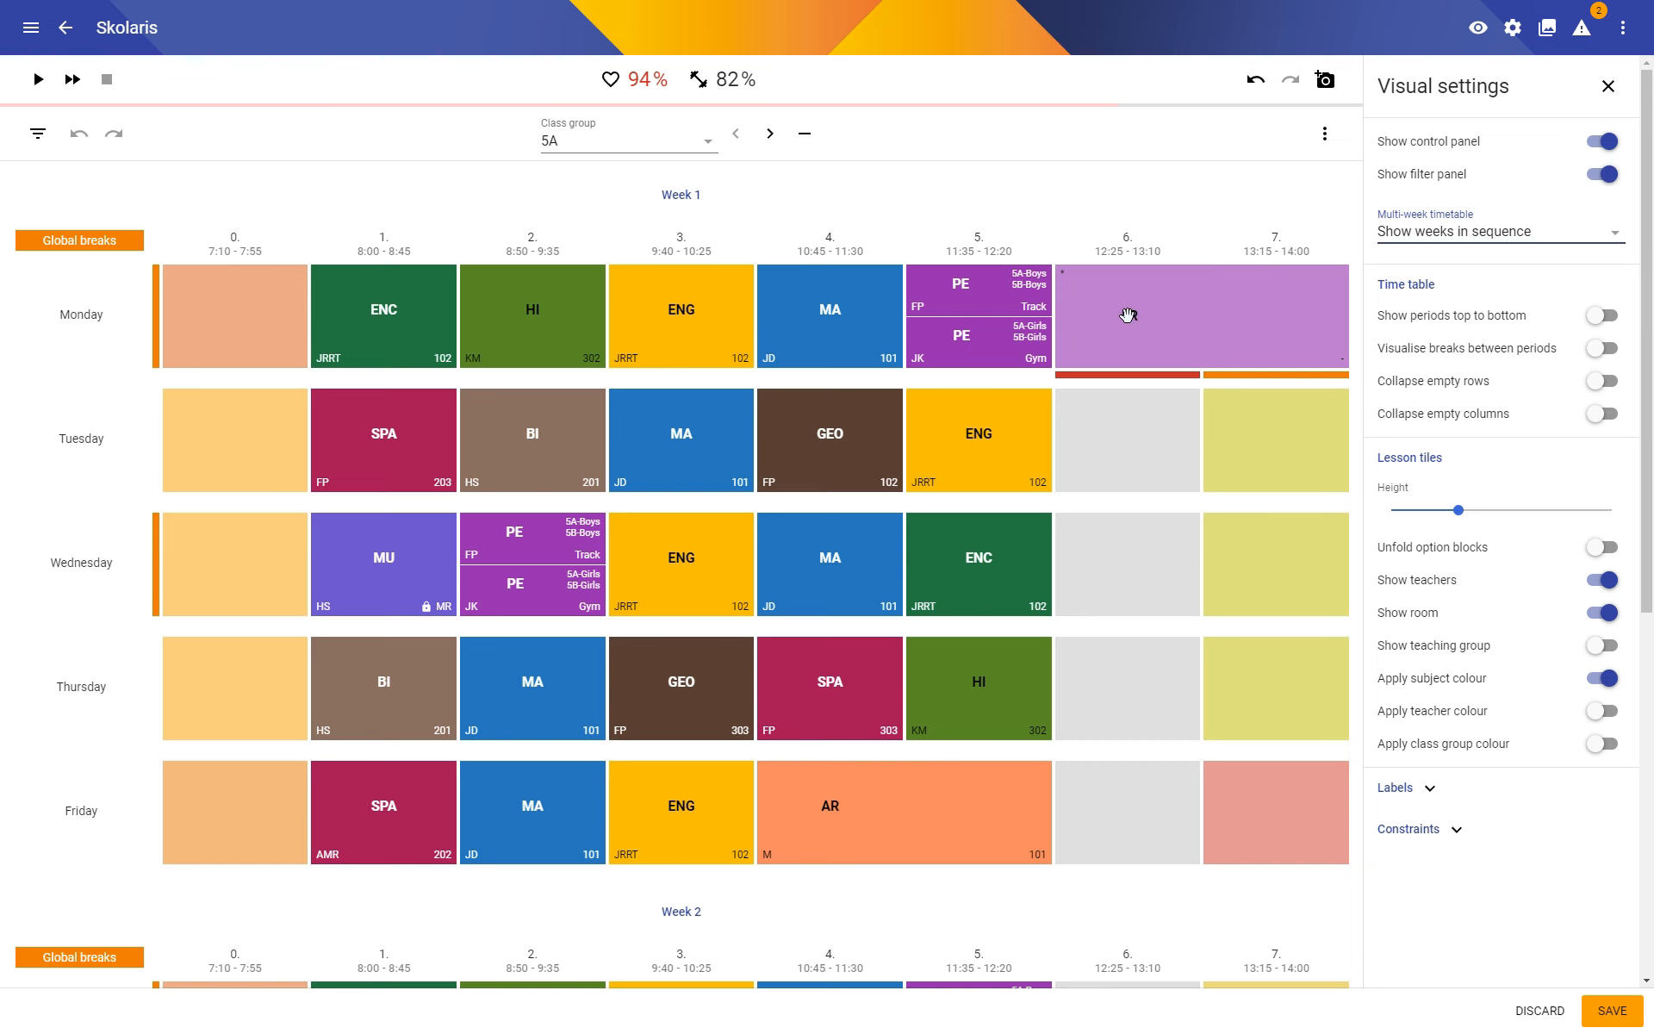
# Move the French lesson from Week 1 to Monday of Week 2, starting in period 6.
pyautogui.scroll(-2, 1123, 319)
pyautogui.scroll(-4, 1134, 448)
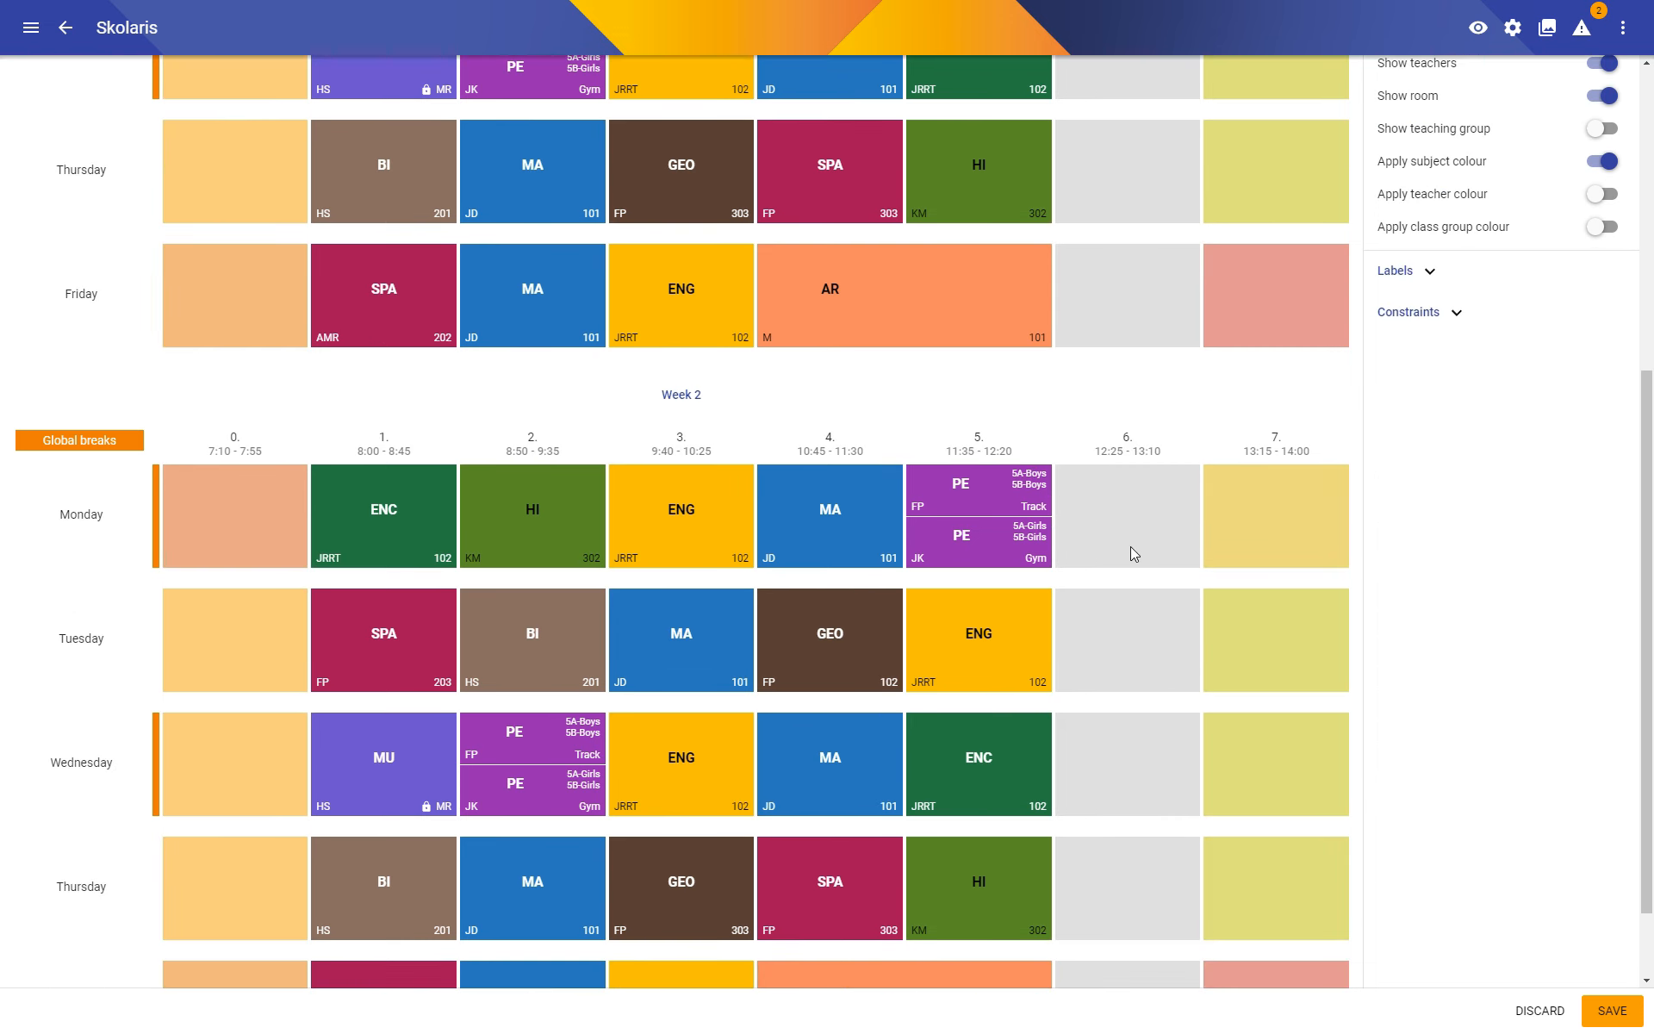
pyautogui.scroll(6, 1124, 535)
pyautogui.scroll(-2, 1141, 416)
pyautogui.moveTo(1109, 165); pyautogui.dragTo(1133, 856)
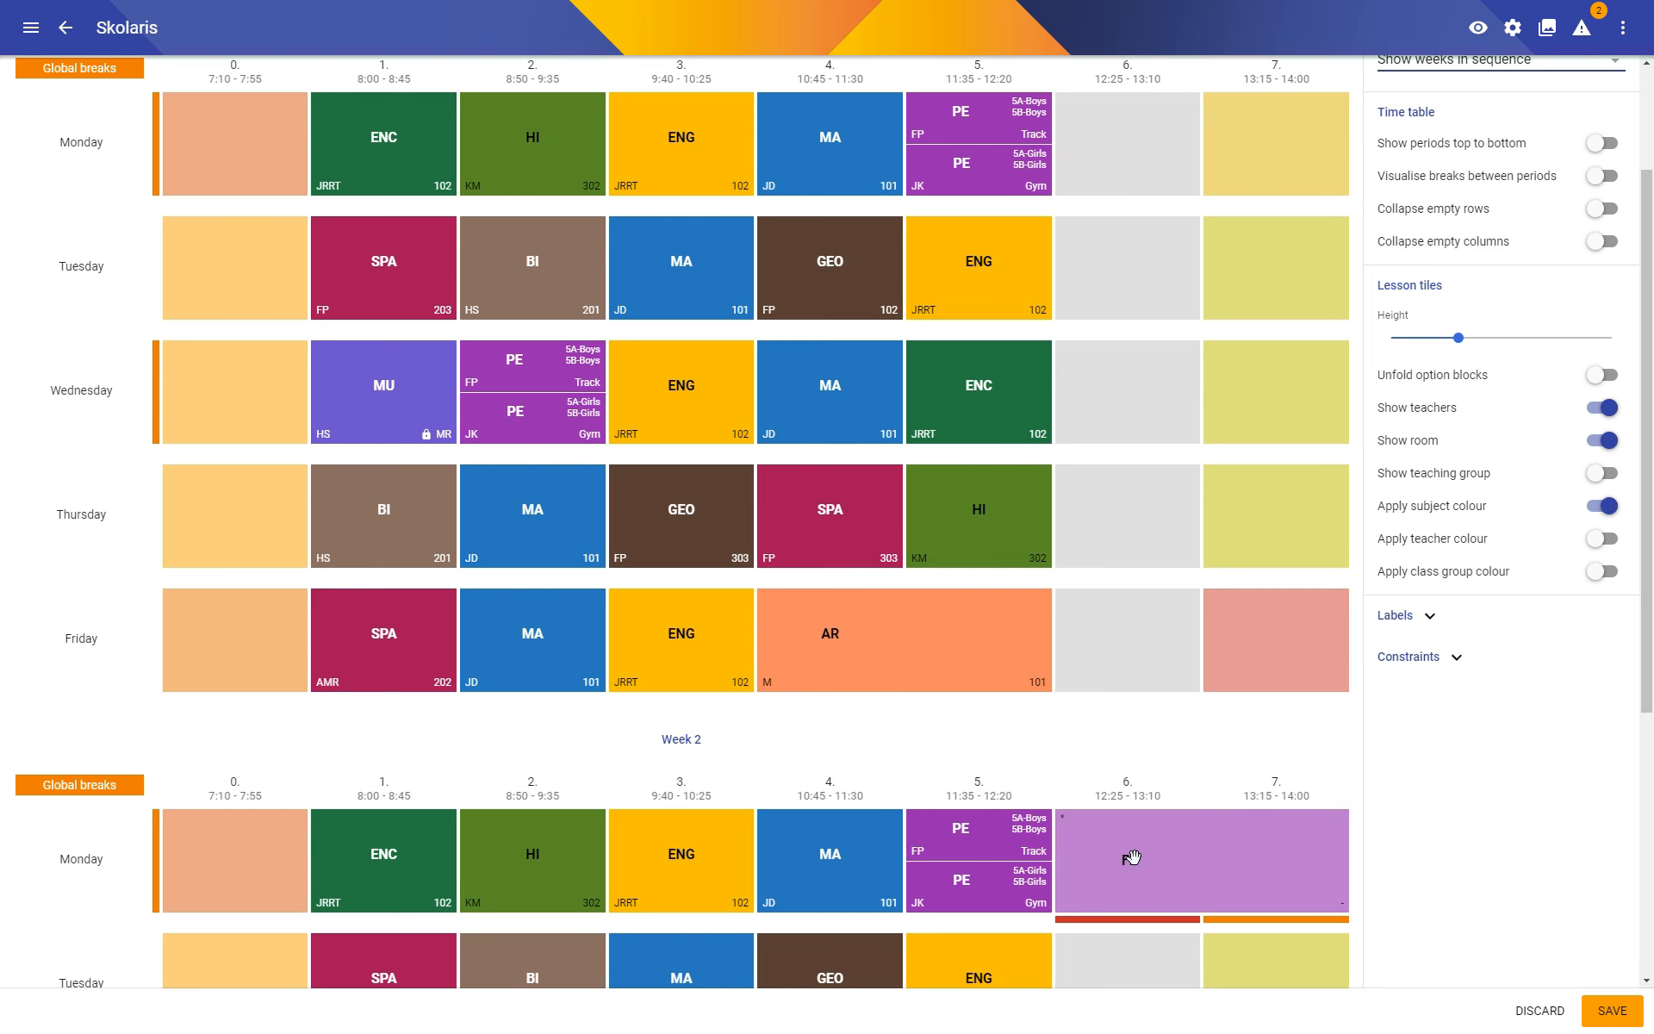
# View Week 1 and Week 2 on their own, and return the multi-week timetable to Combine all weeks.
pyautogui.scroll(2, 1158, 735)
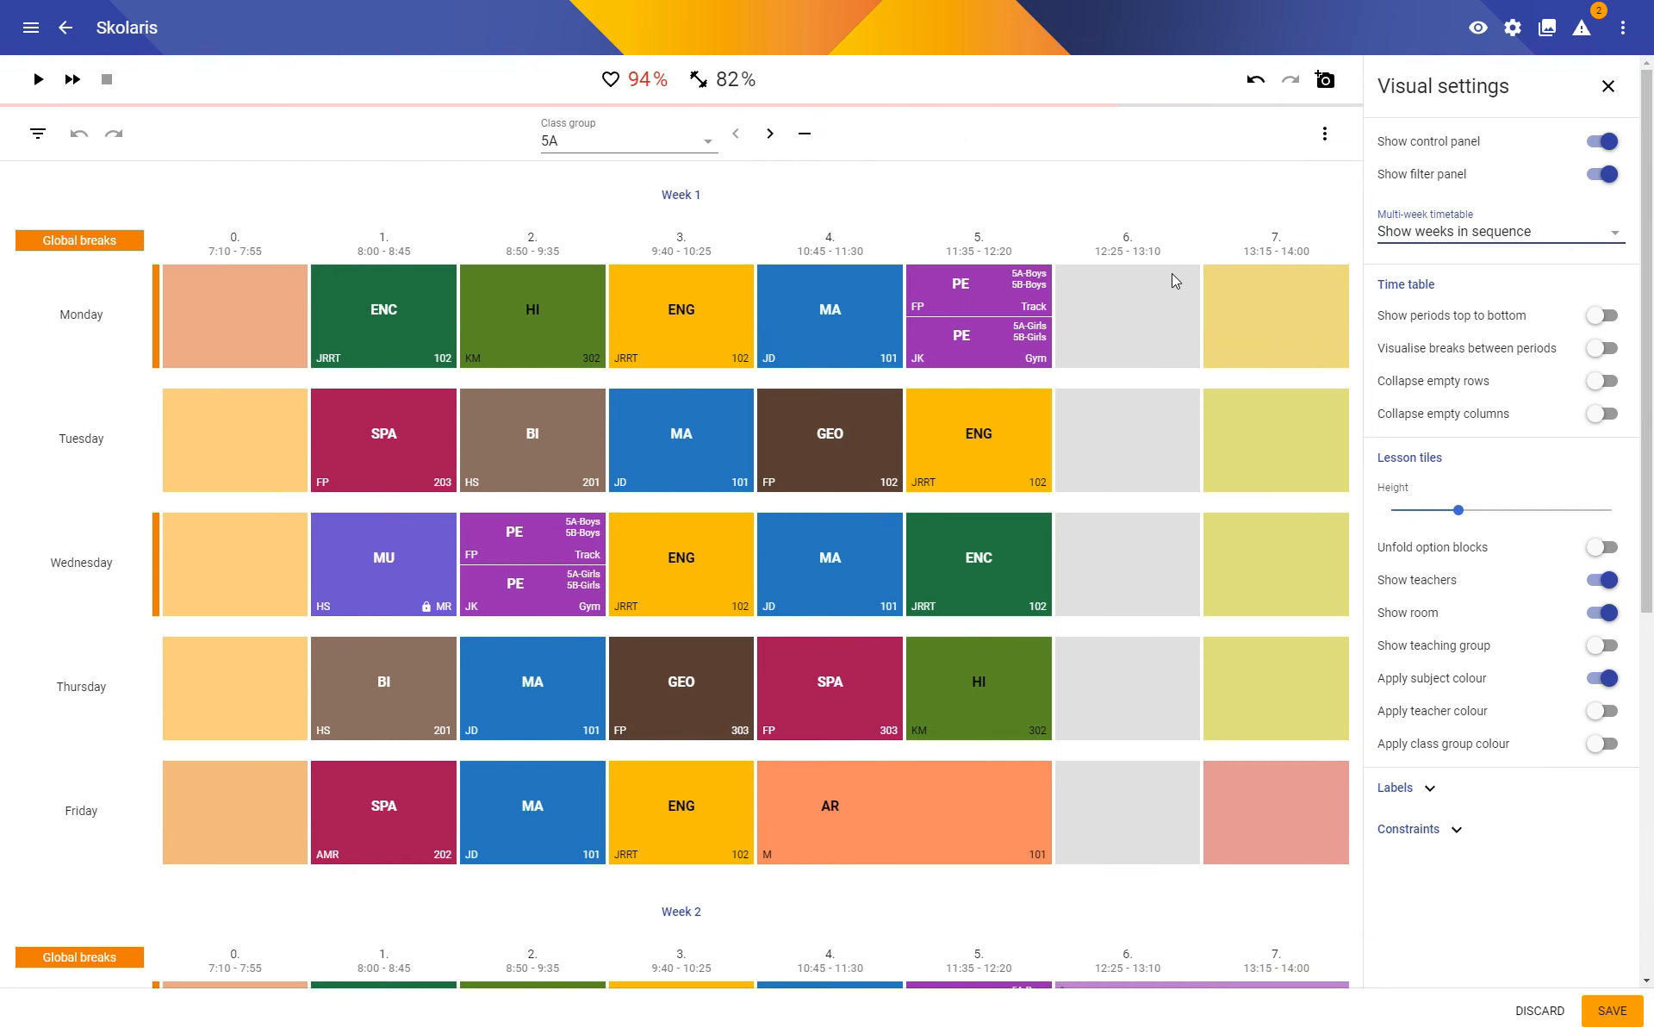
pyautogui.click(1516, 234)
pyautogui.click(1503, 319)
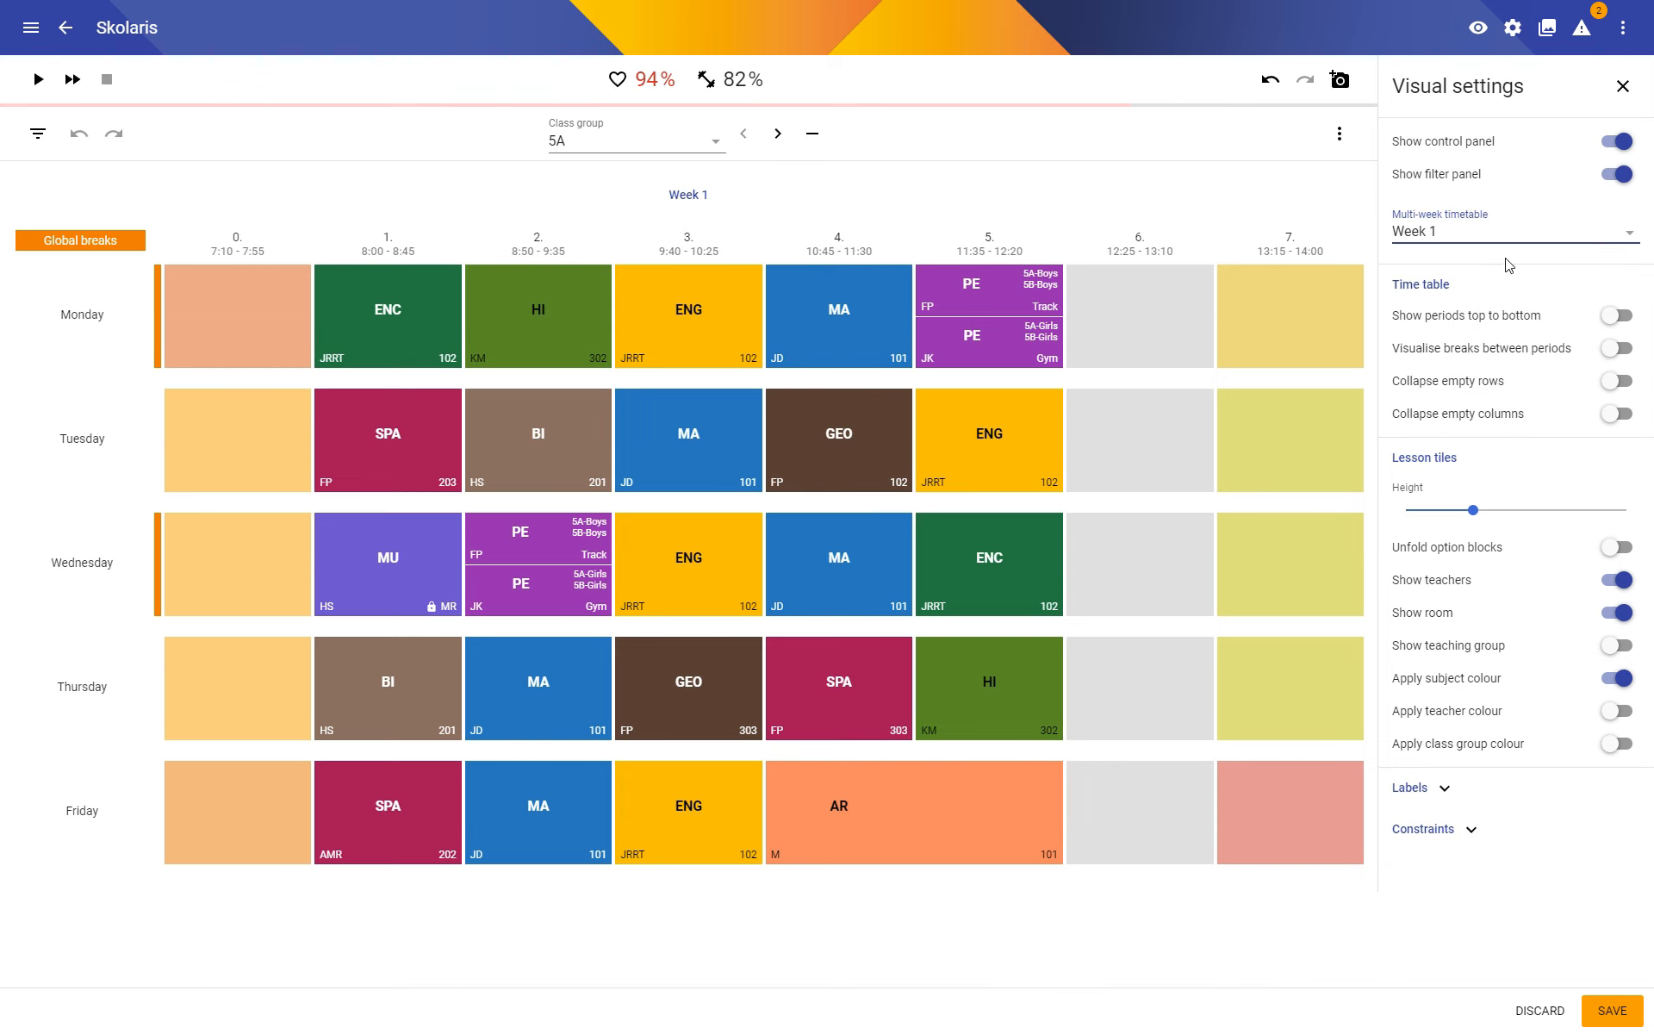
pyautogui.click(1507, 233)
pyautogui.click(1514, 356)
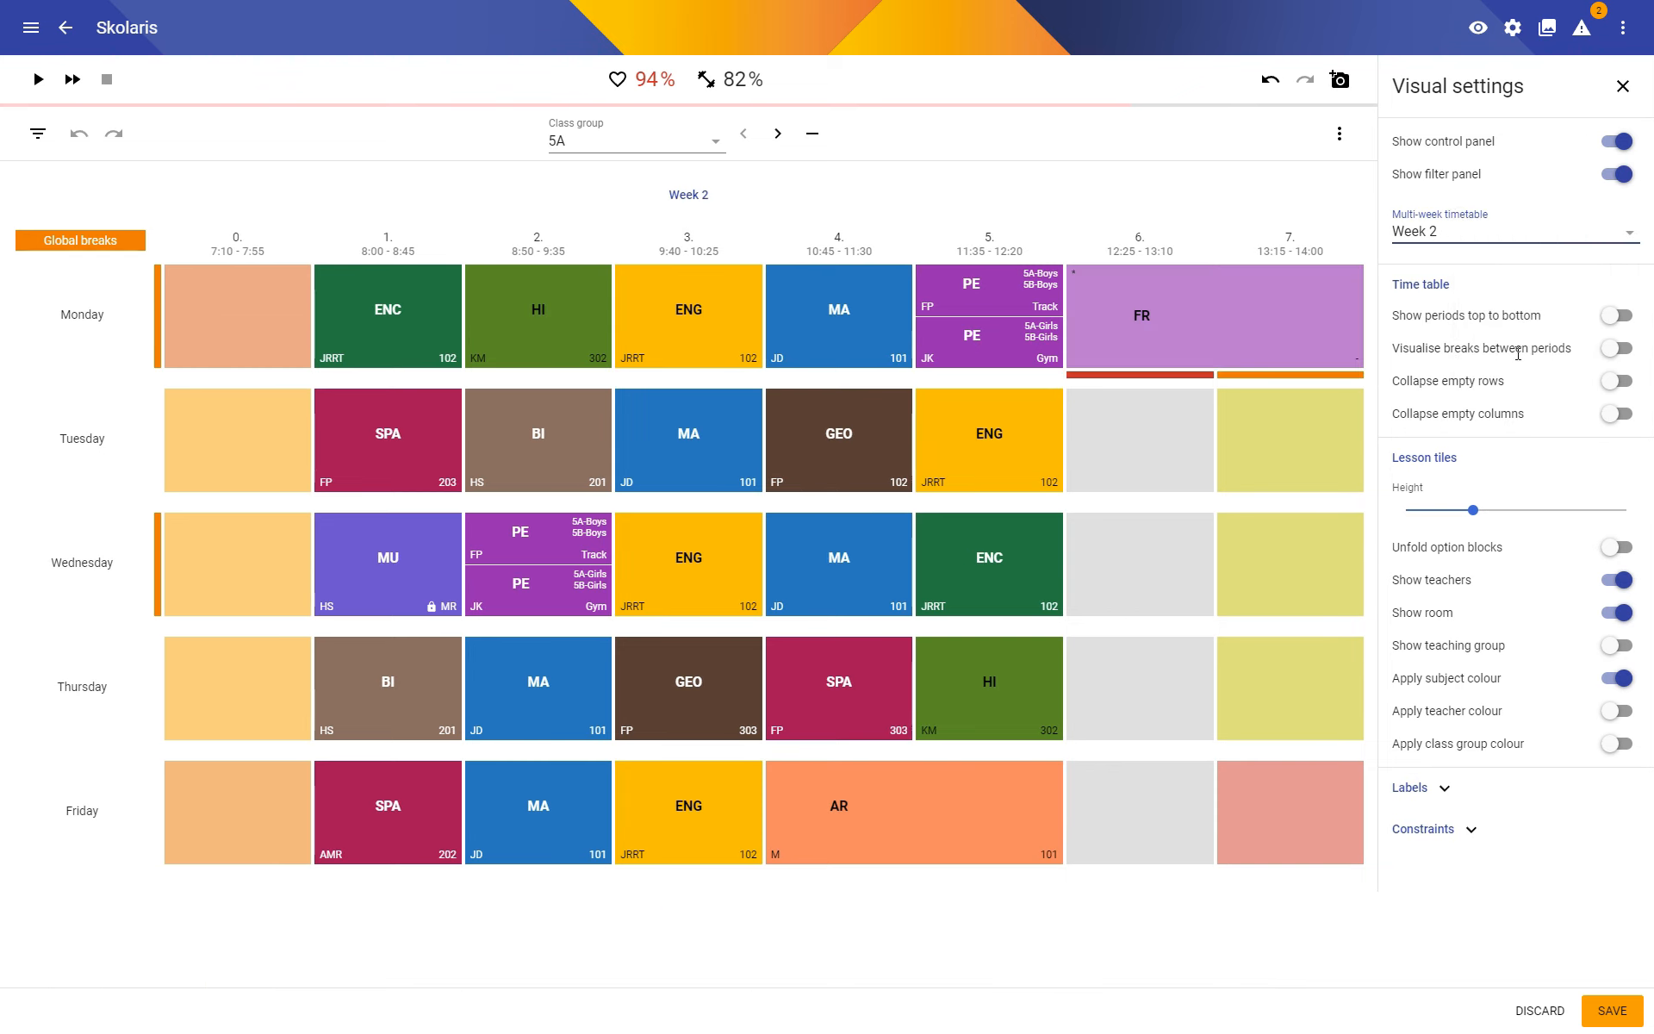
pyautogui.click(1478, 233)
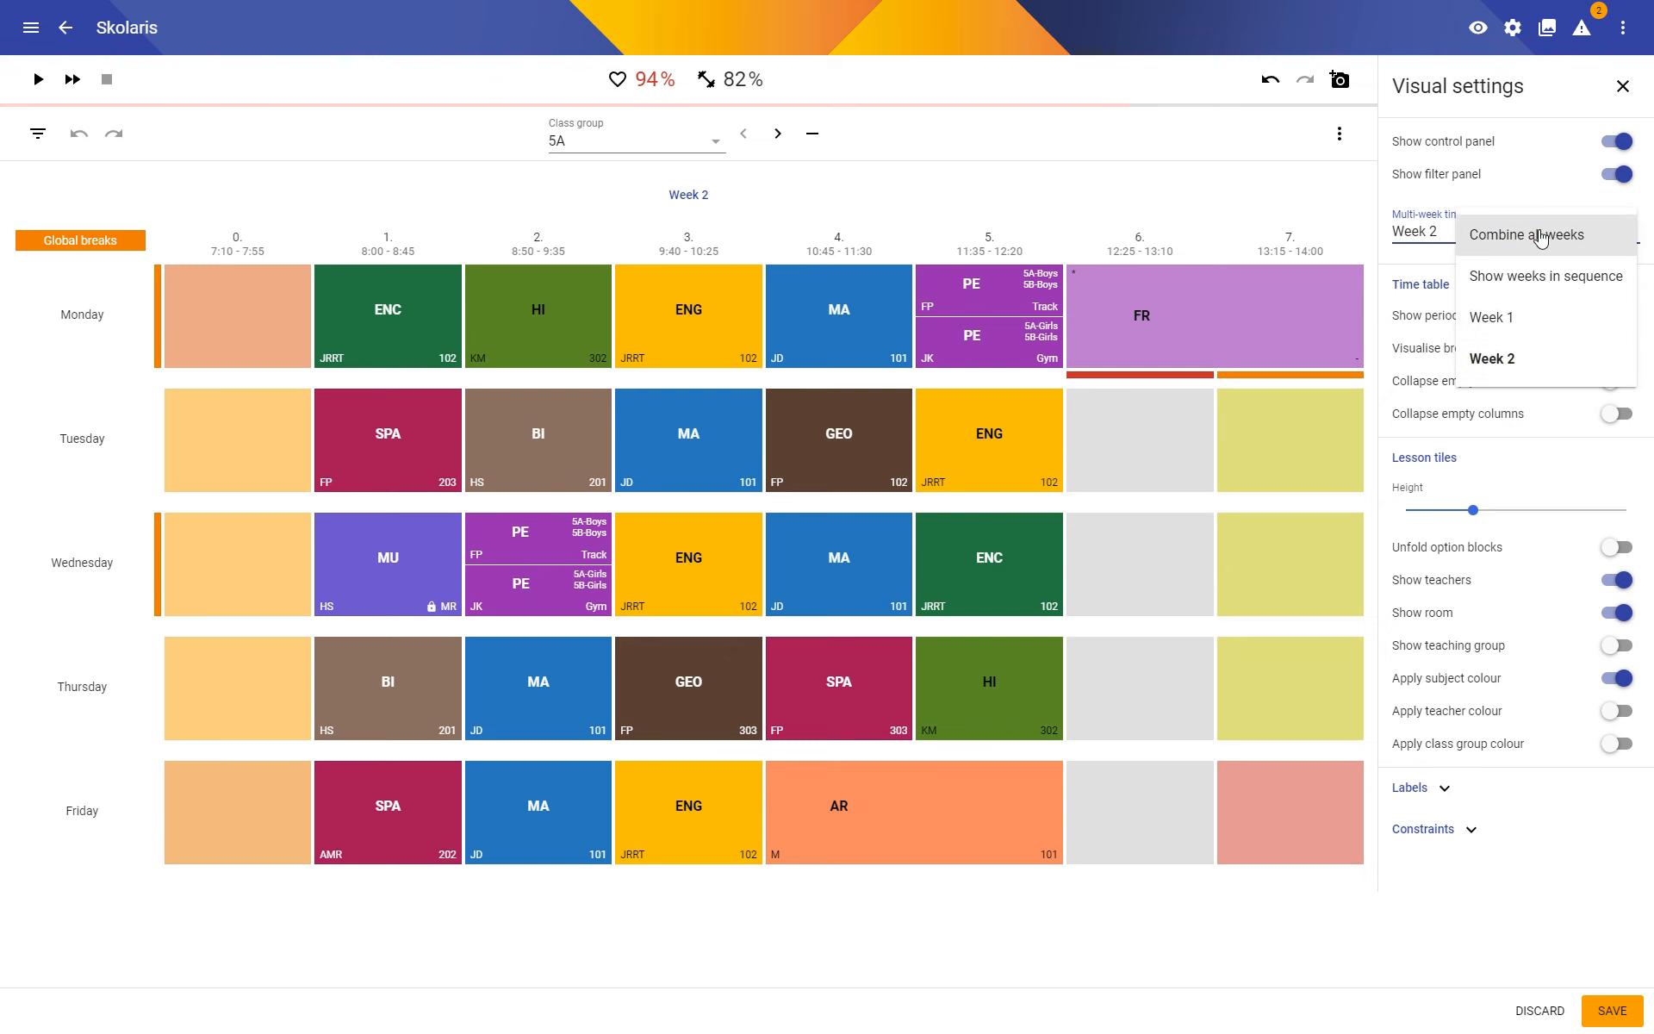
pyautogui.click(1541, 236)
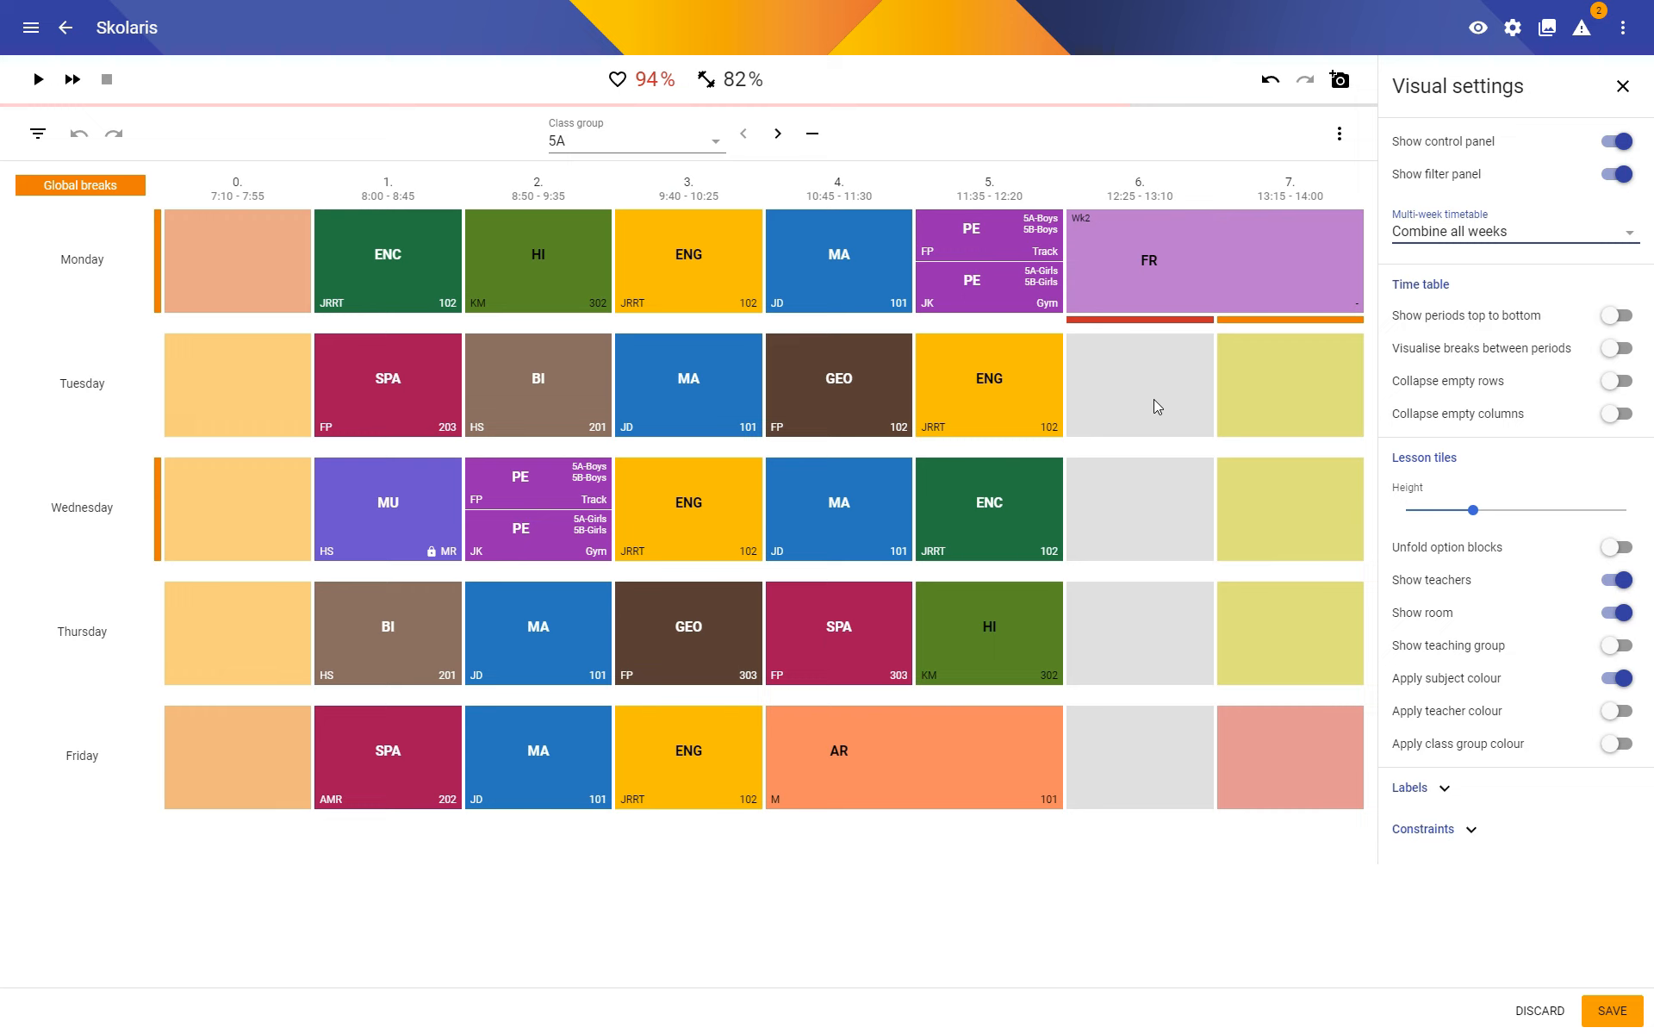
# Set the recurrence of Tuesday's period 5 English lesson to once every two cycles and save the lesson.
pyautogui.click(988, 399)
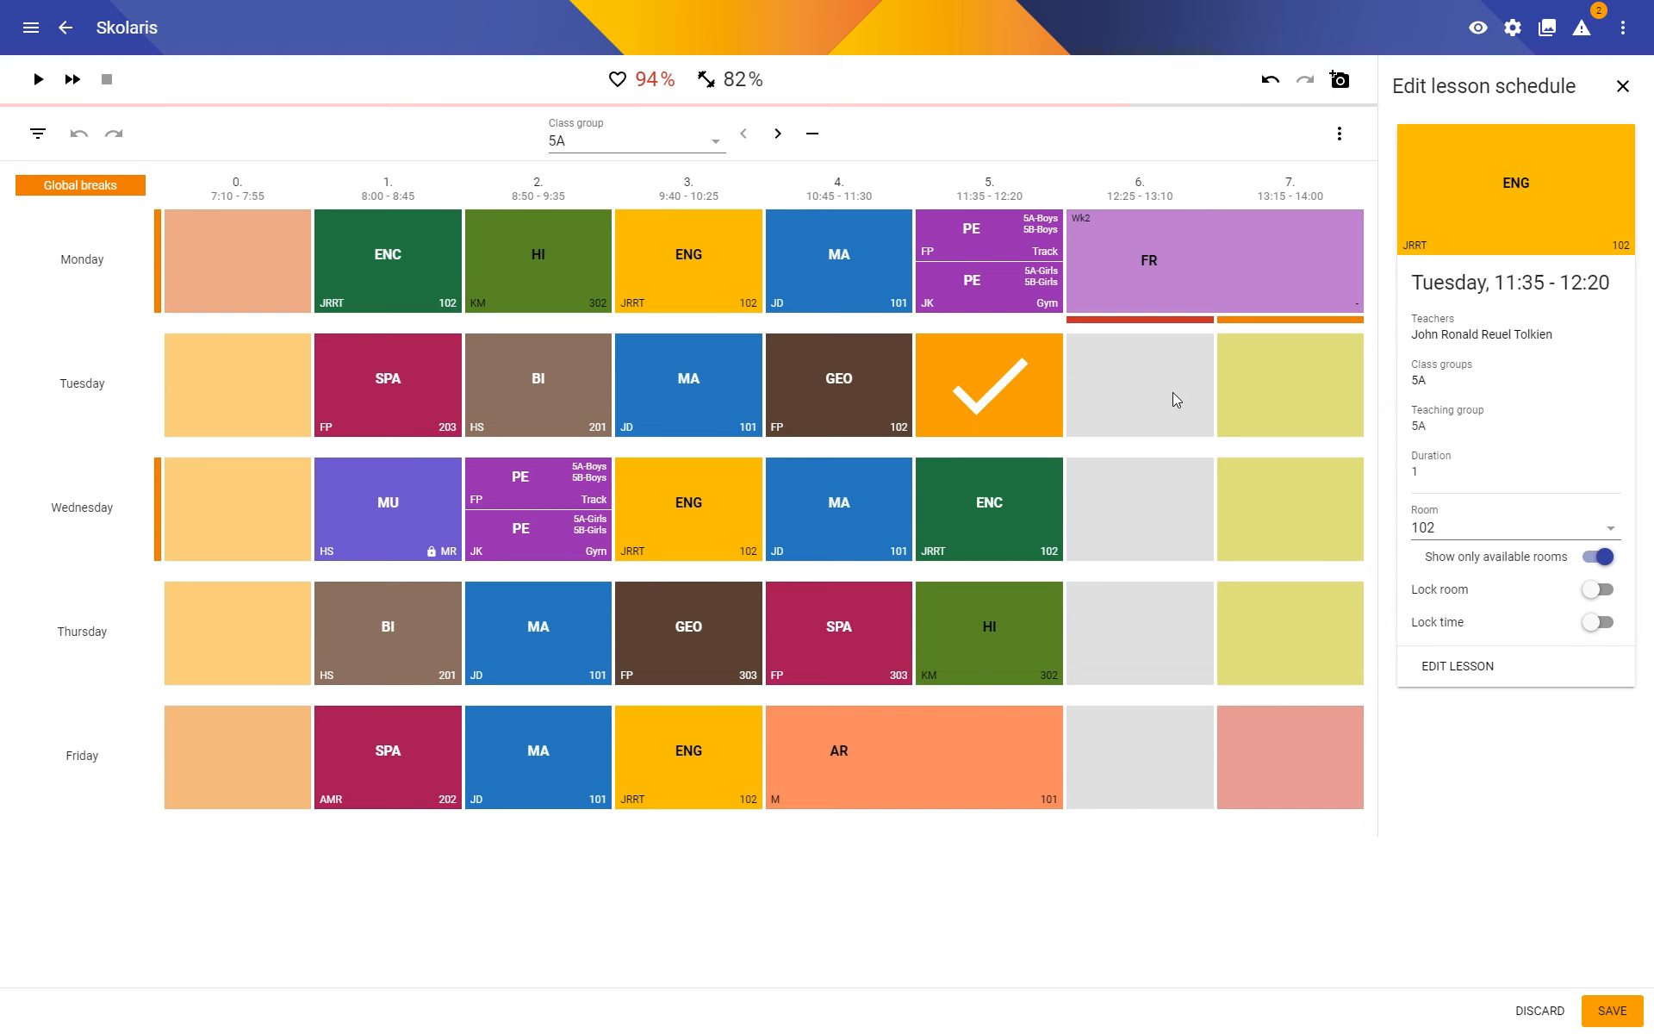
pyautogui.click(1430, 668)
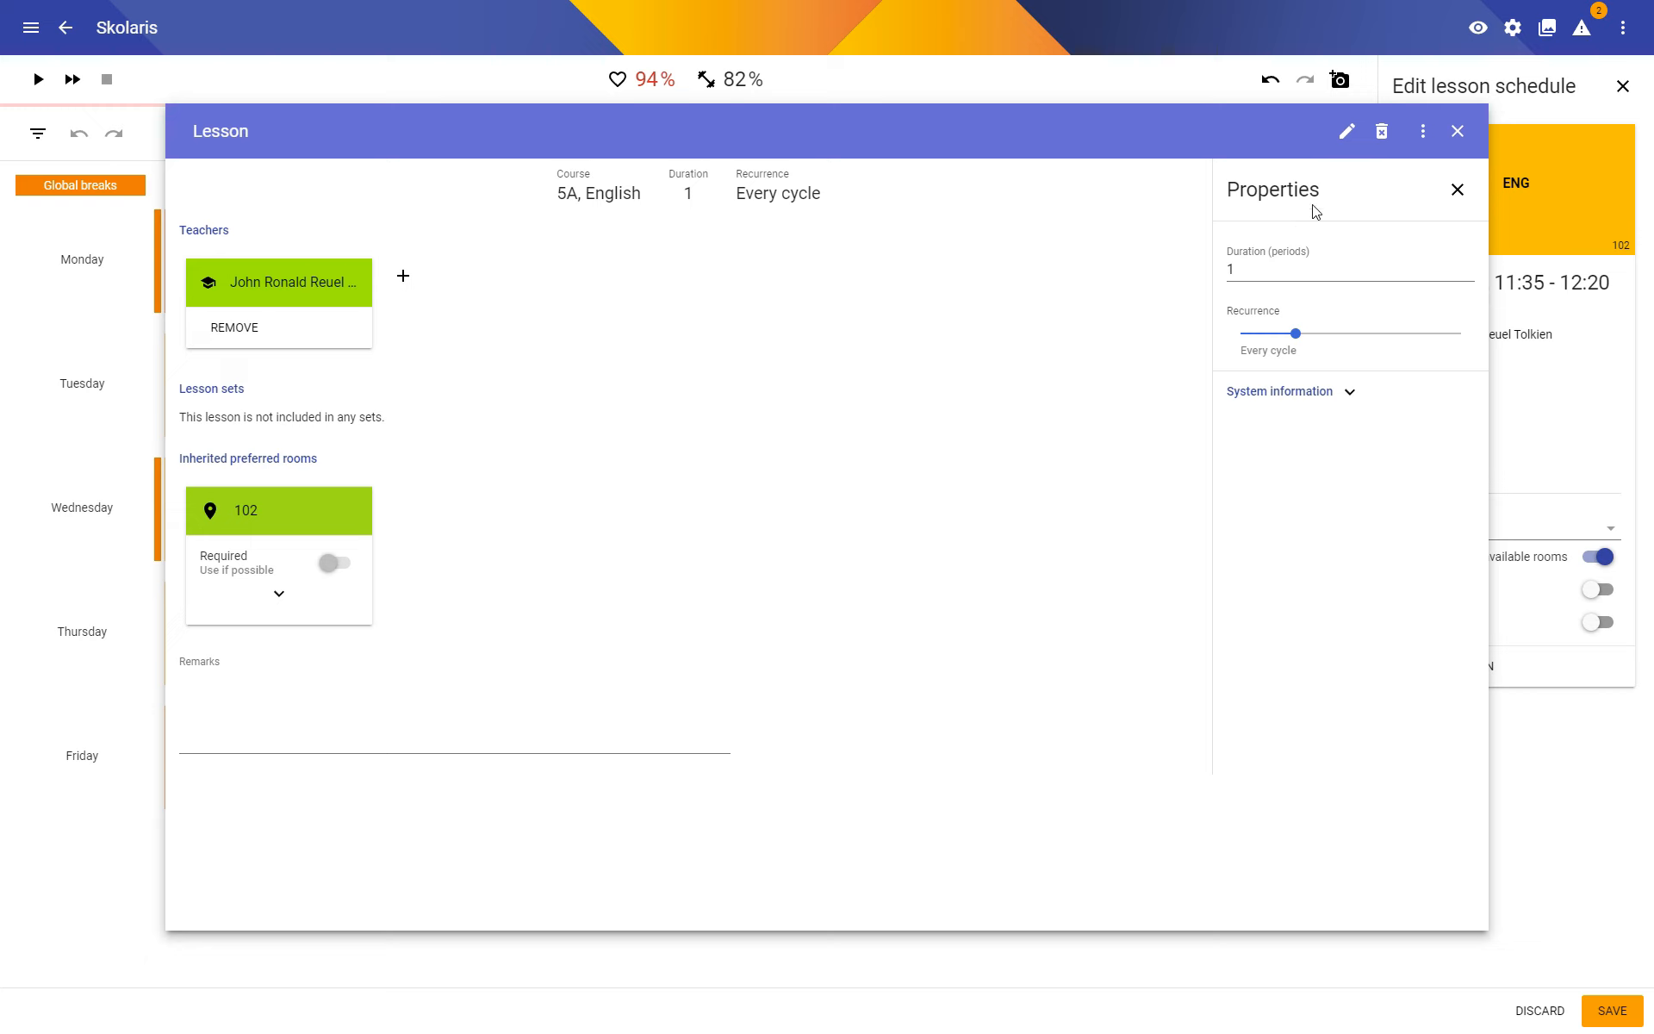
pyautogui.moveTo(1294, 333); pyautogui.dragTo(1349, 344)
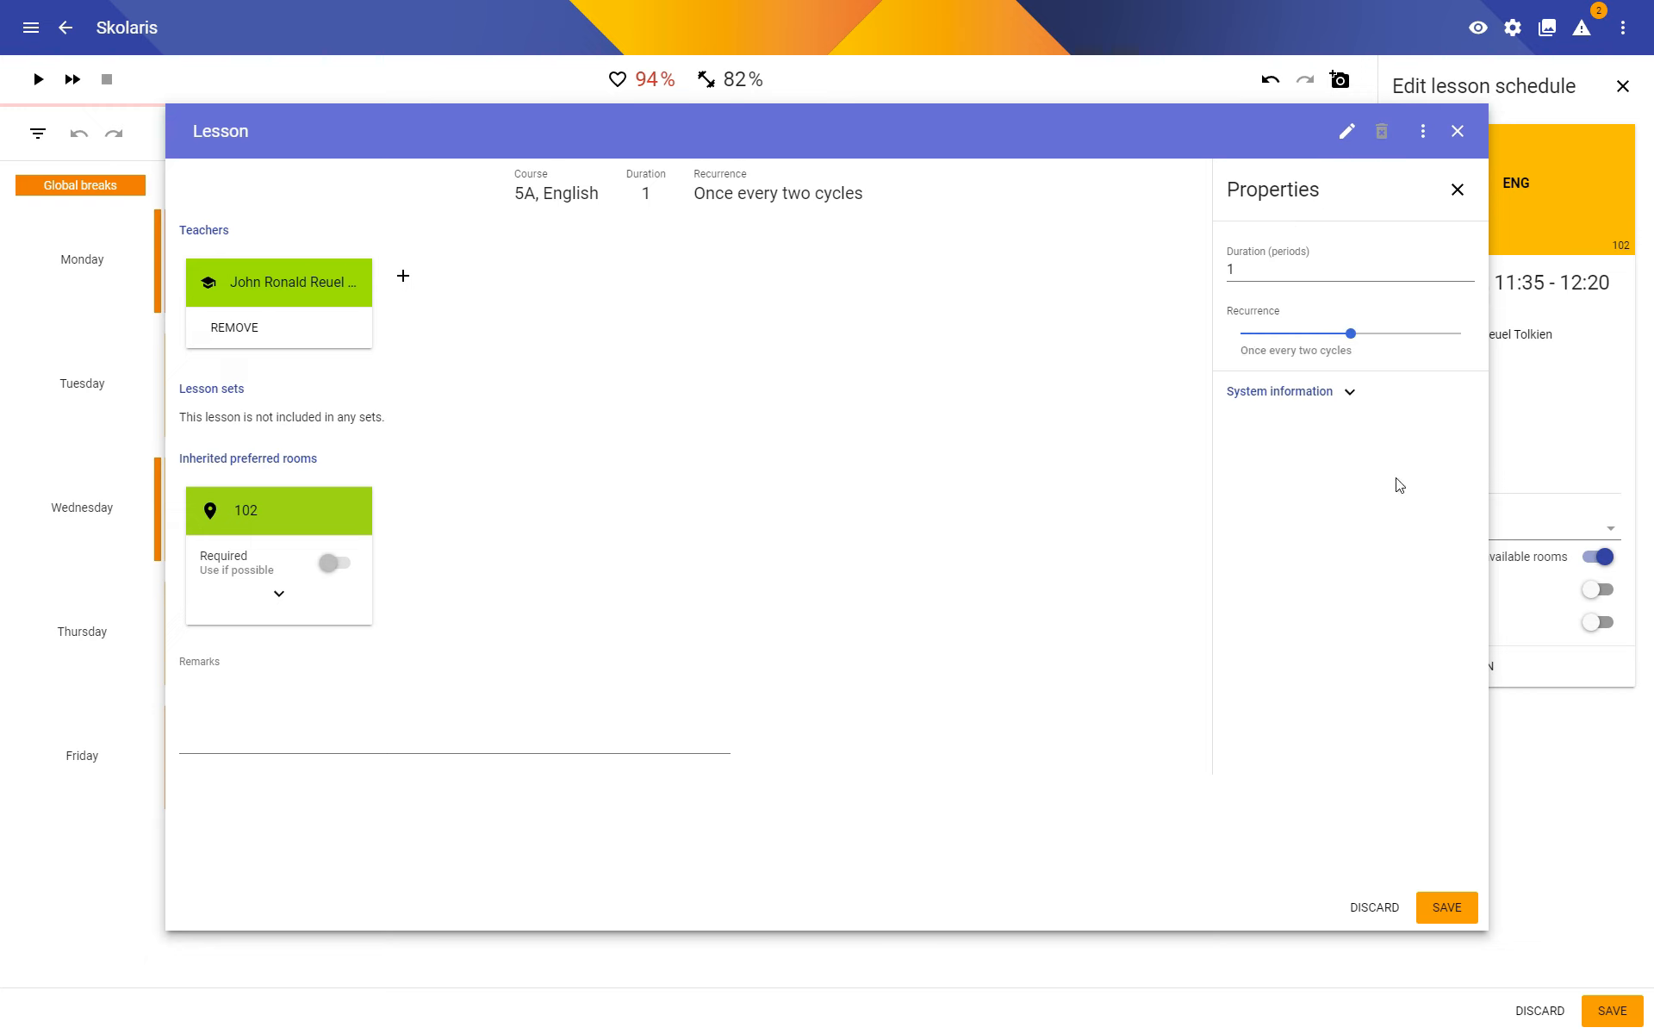
pyautogui.moveTo(1352, 334)
pyautogui.mouseDown()
pyautogui.moveTo(1465, 334)
pyautogui.moveTo(1313, 336)
pyautogui.moveTo(1344, 346)
pyautogui.mouseUp()
pyautogui.click(1460, 912)
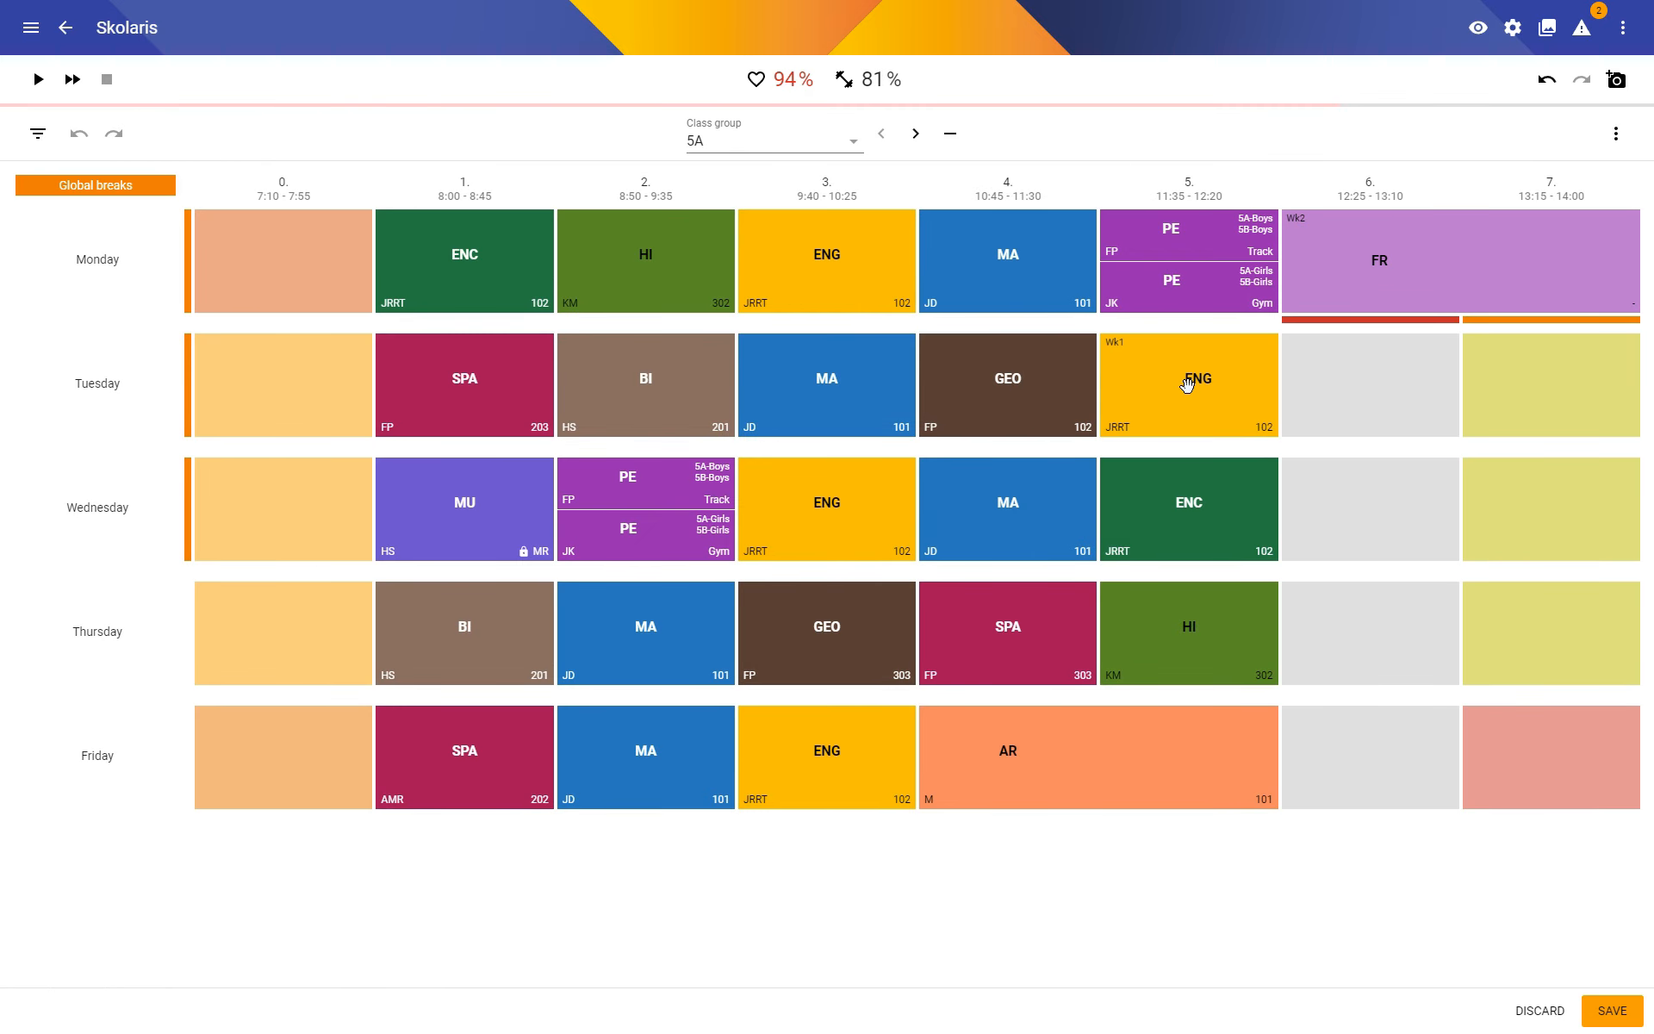
# Move the Week 1 English lesson from Tuesday period 5 to Monday period 6, alongside the Week 2 French lesson.
pyautogui.moveTo(1118, 348)
pyautogui.click(1185, 375)
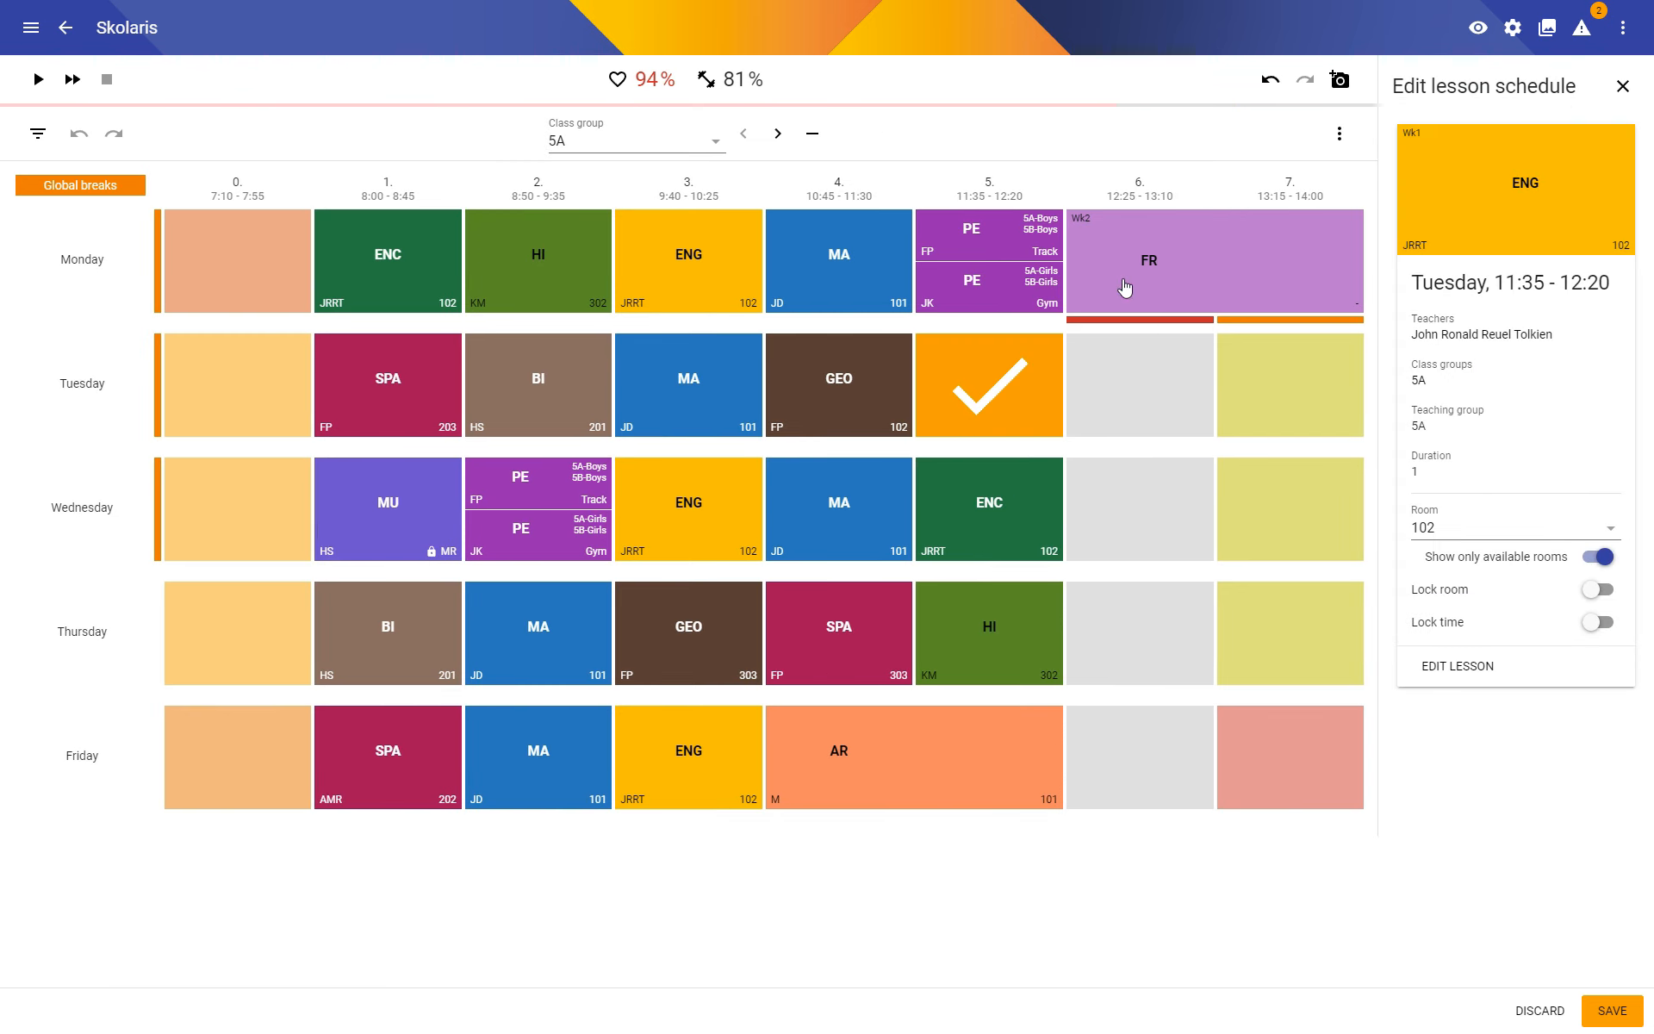
pyautogui.moveTo(965, 369); pyautogui.dragTo(1103, 284)
pyautogui.click(1383, 339)
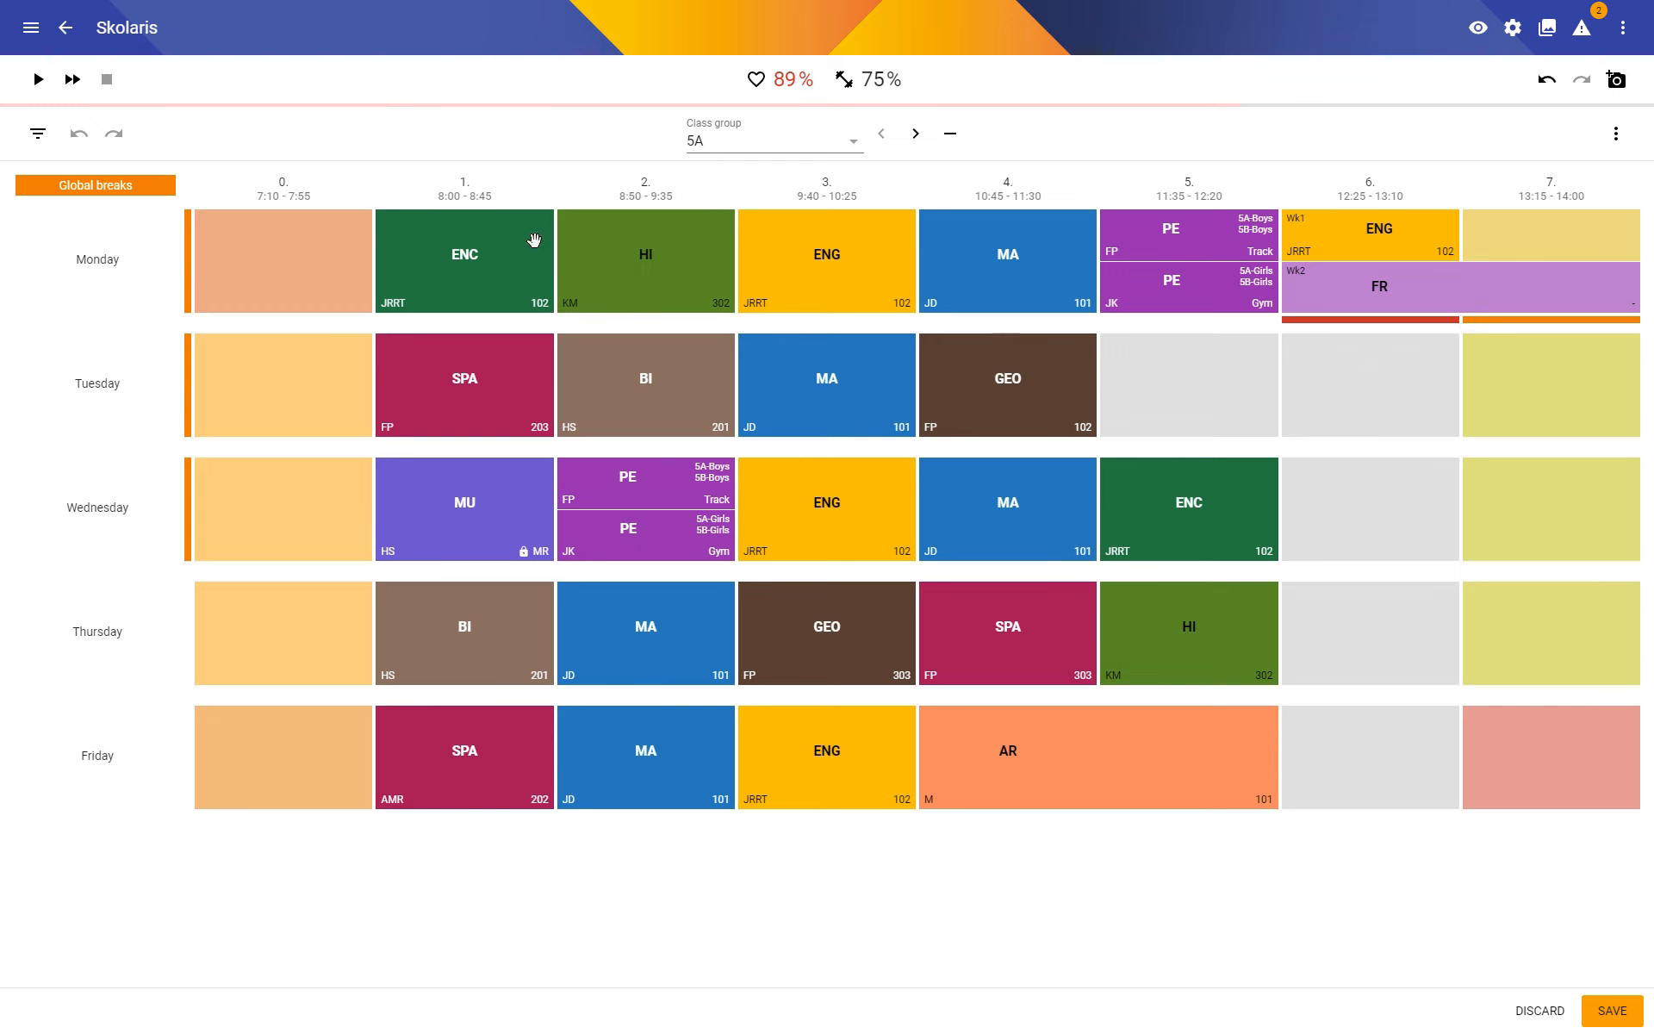
# Run the timetable optimisation and stop it after about 28 seconds.
pyautogui.click(38, 79)
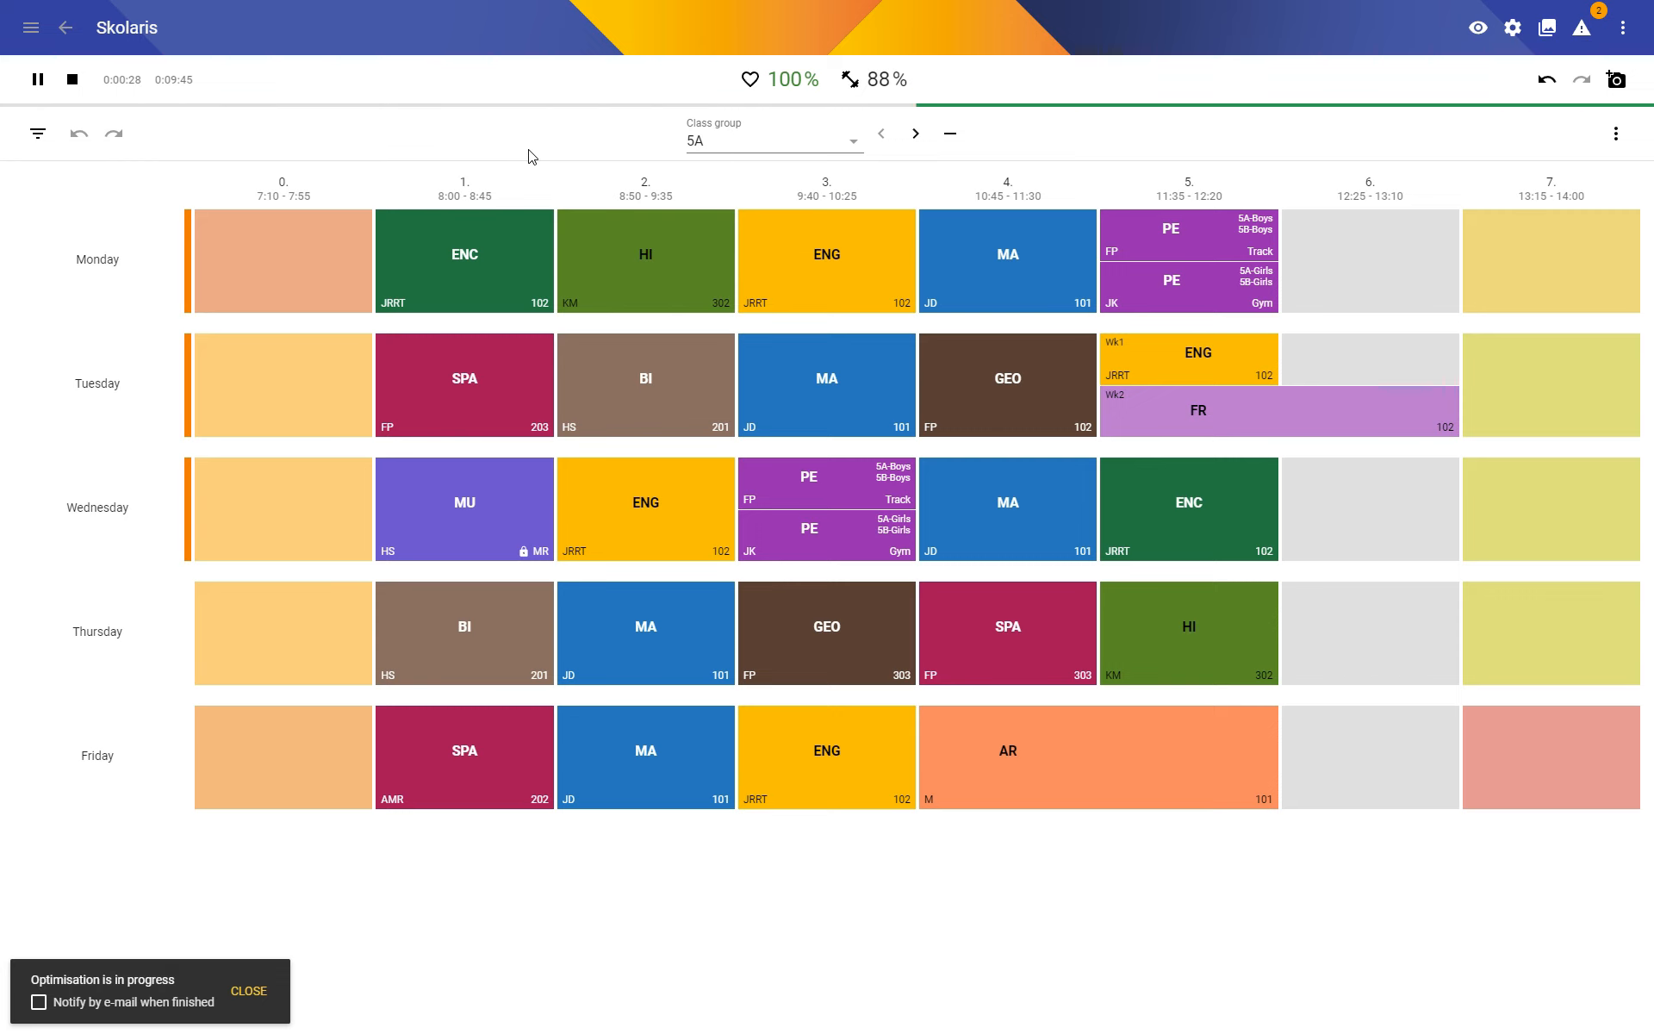
pyautogui.click(72, 80)
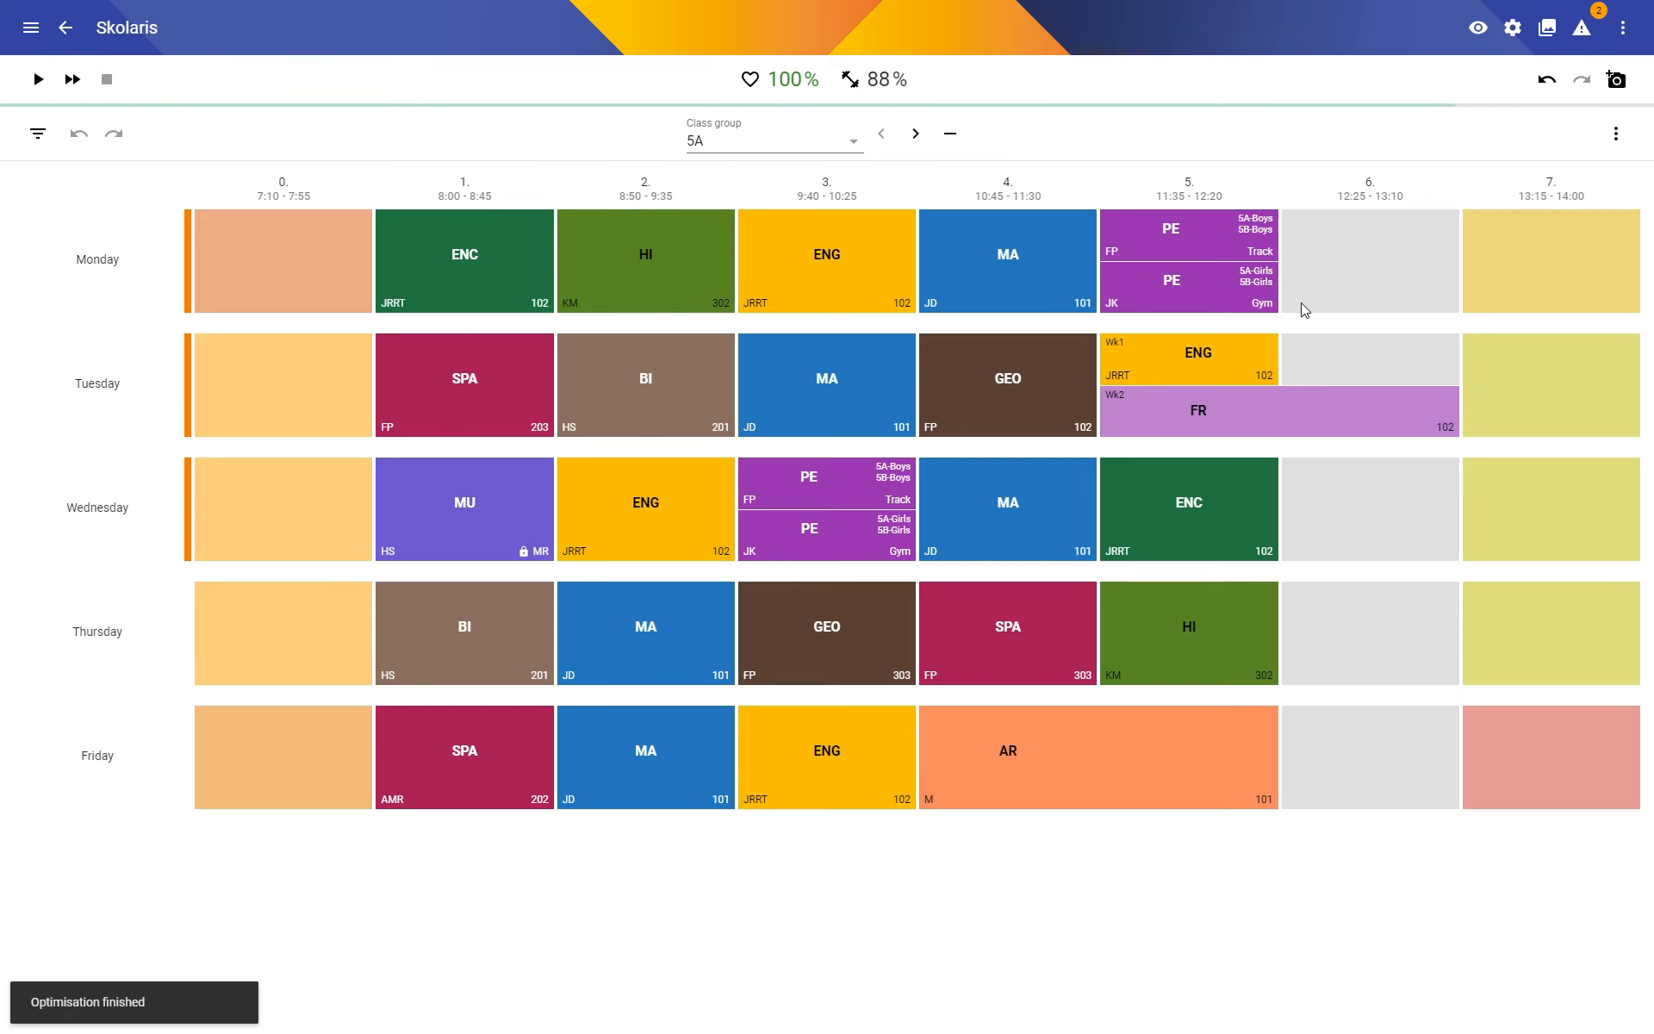
# Set the recurrence of Tuesday's period 5 English lesson to every cycle and save the lesson.
pyautogui.click(1223, 375)
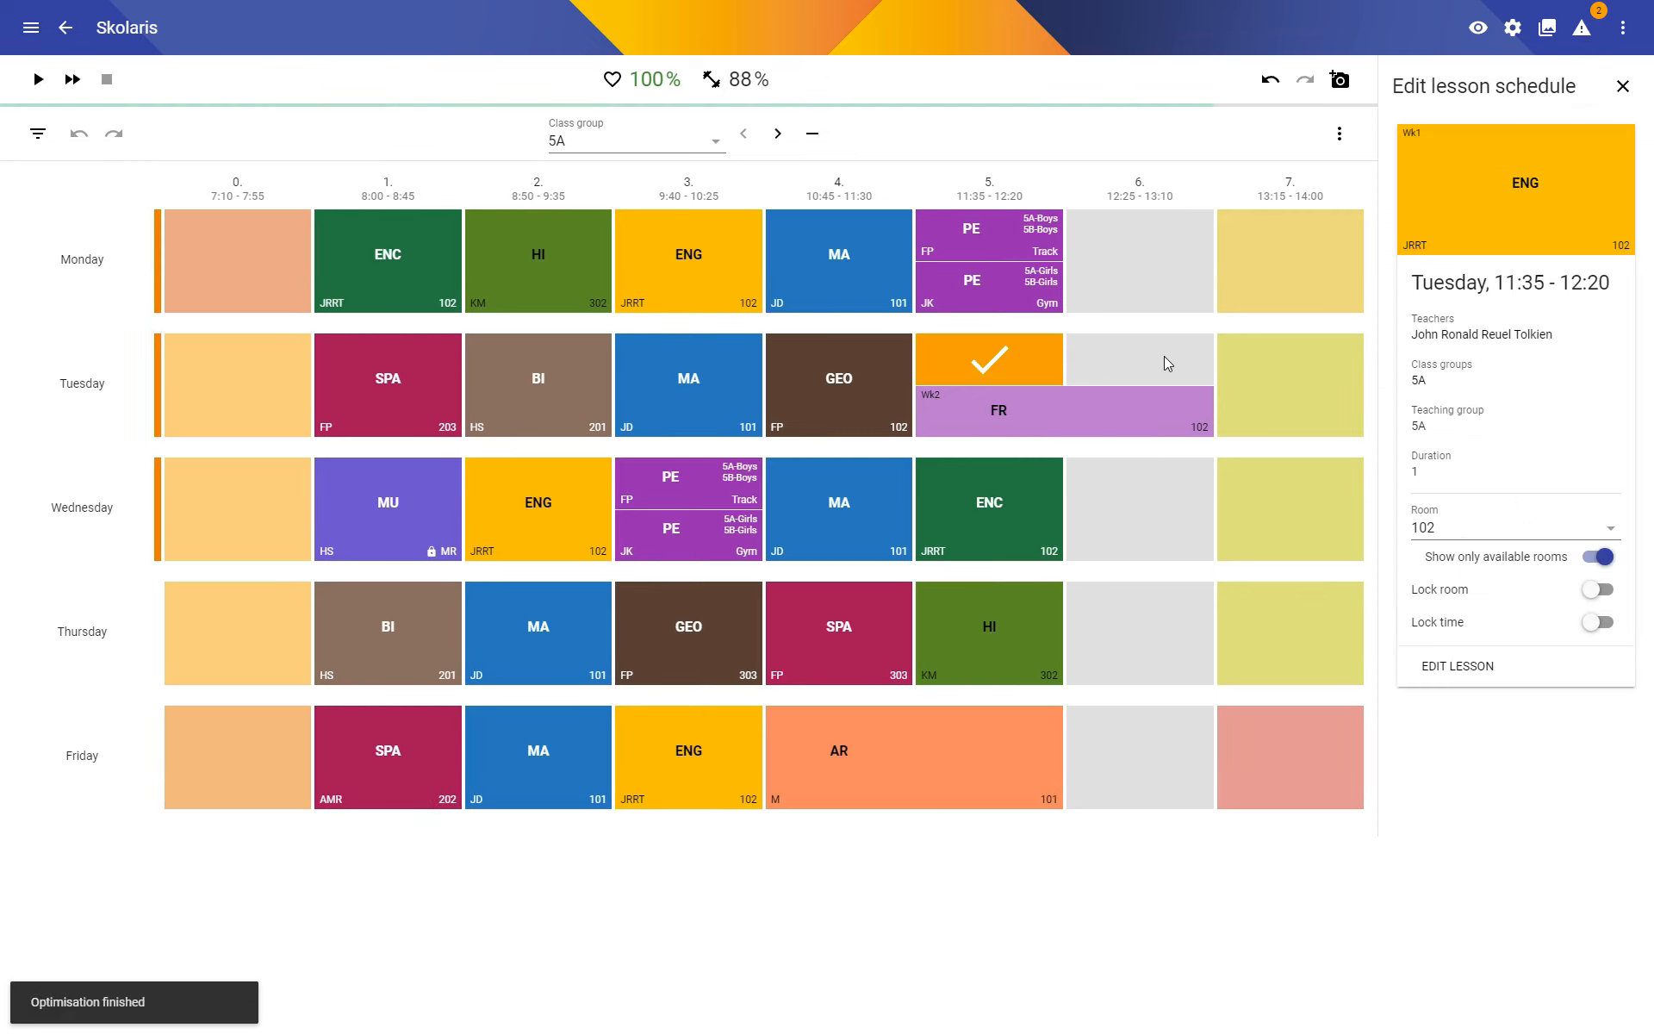
pyautogui.click(1457, 666)
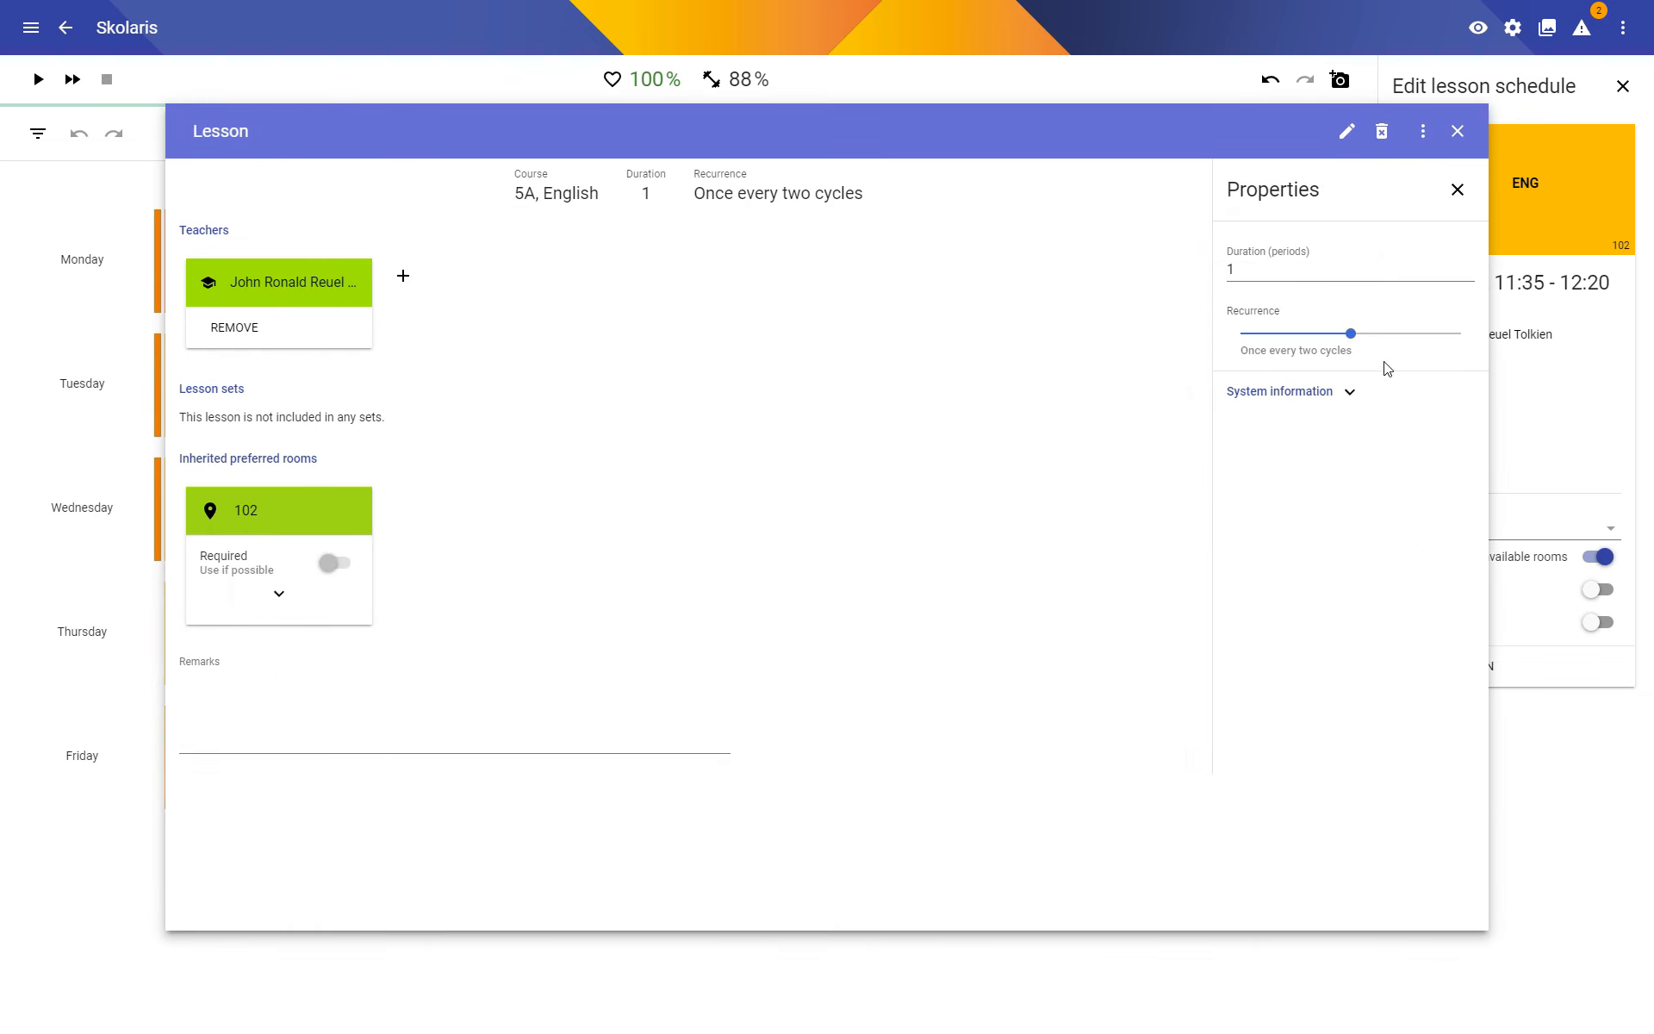
pyautogui.moveTo(1359, 340); pyautogui.dragTo(1299, 338)
pyautogui.click(1450, 907)
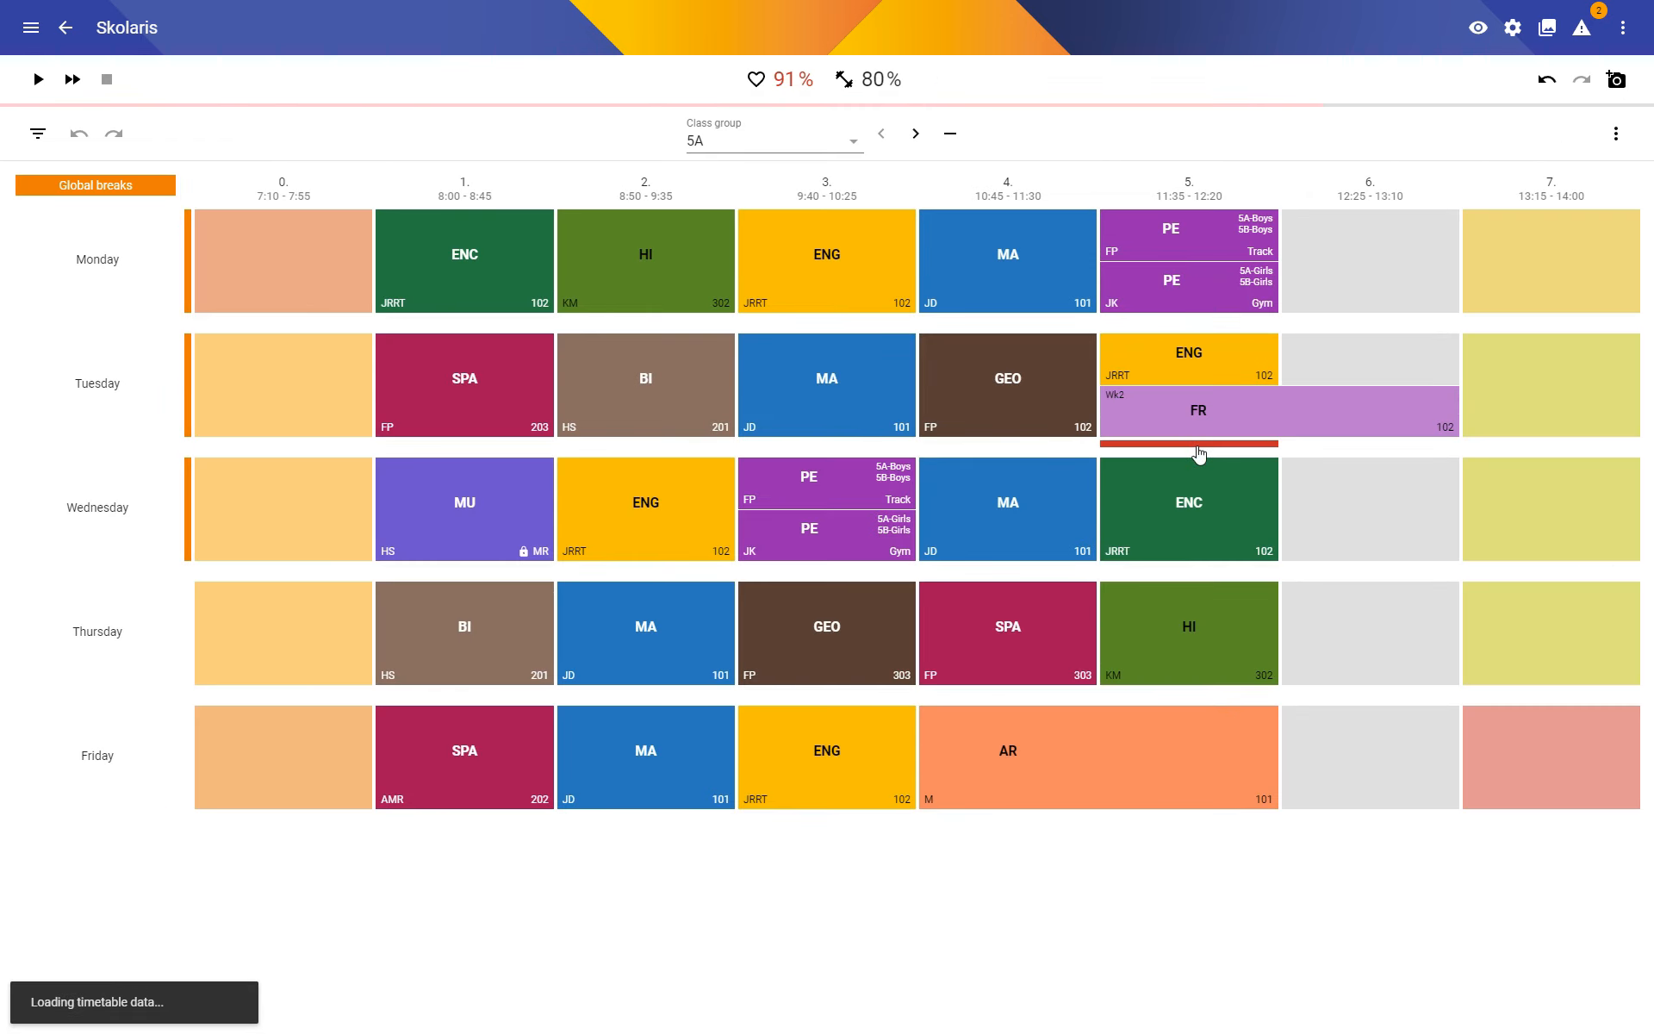
# Open the Week 2 French lesson on Tuesday for editing and delete it, confirming the deletion.
pyautogui.moveTo(1200, 454)
pyautogui.click(1173, 401)
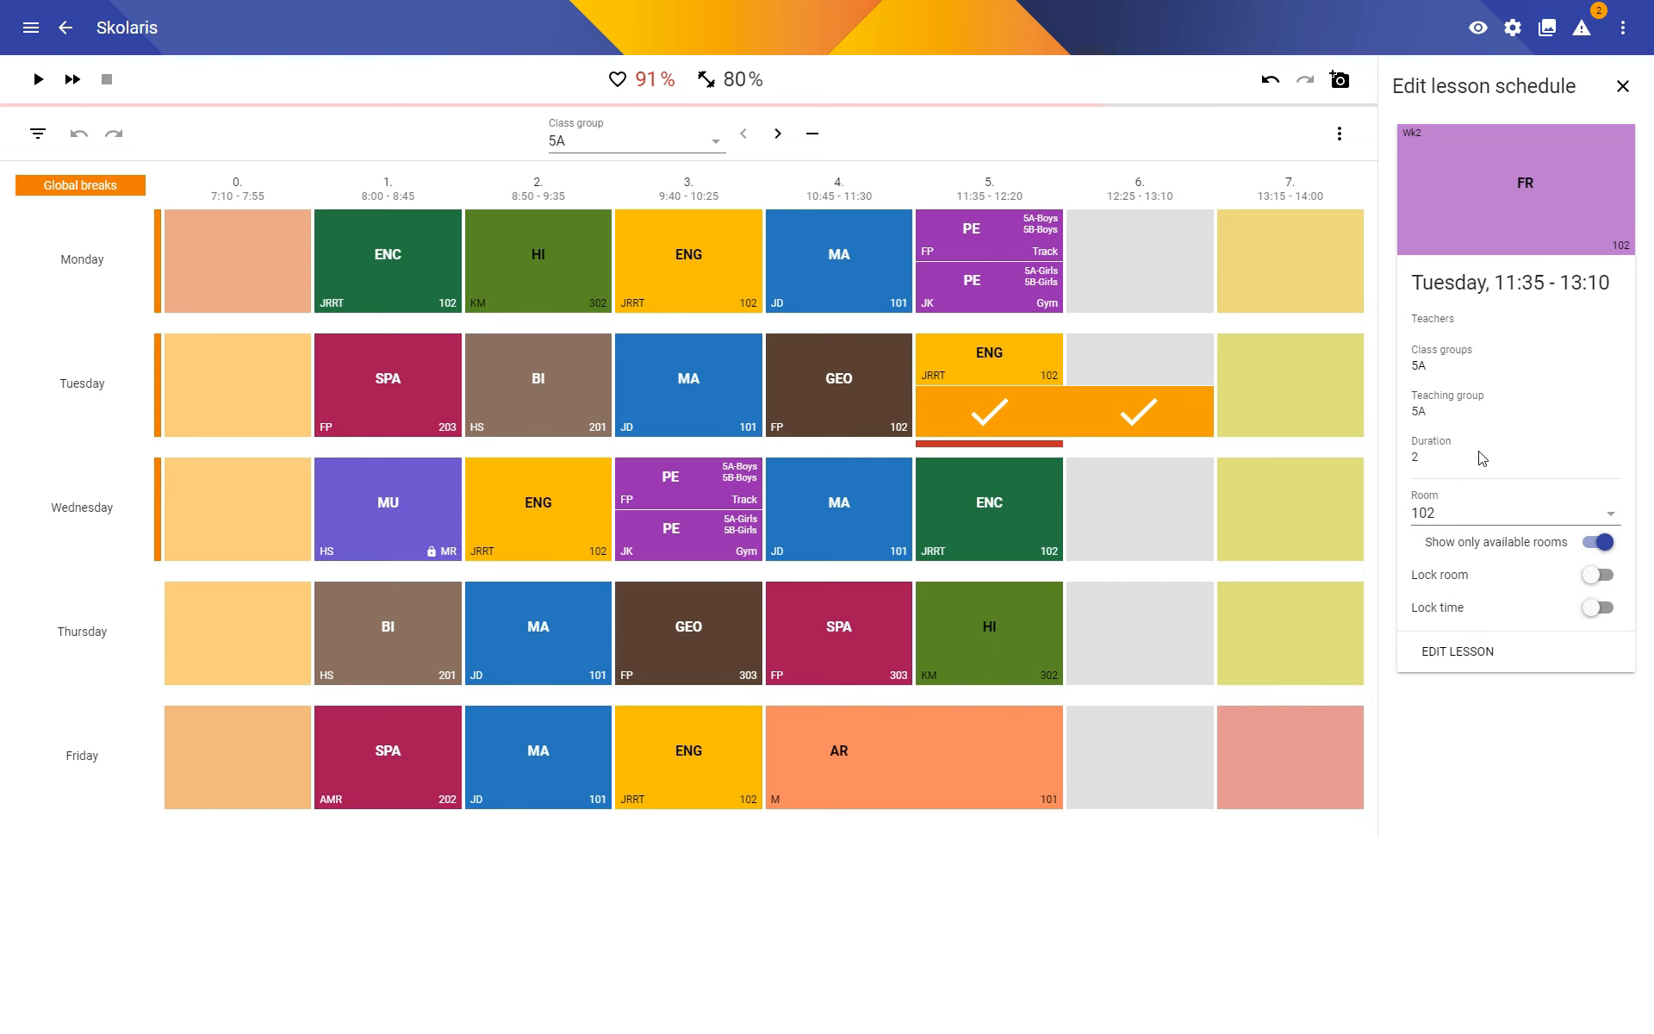
pyautogui.click(1447, 650)
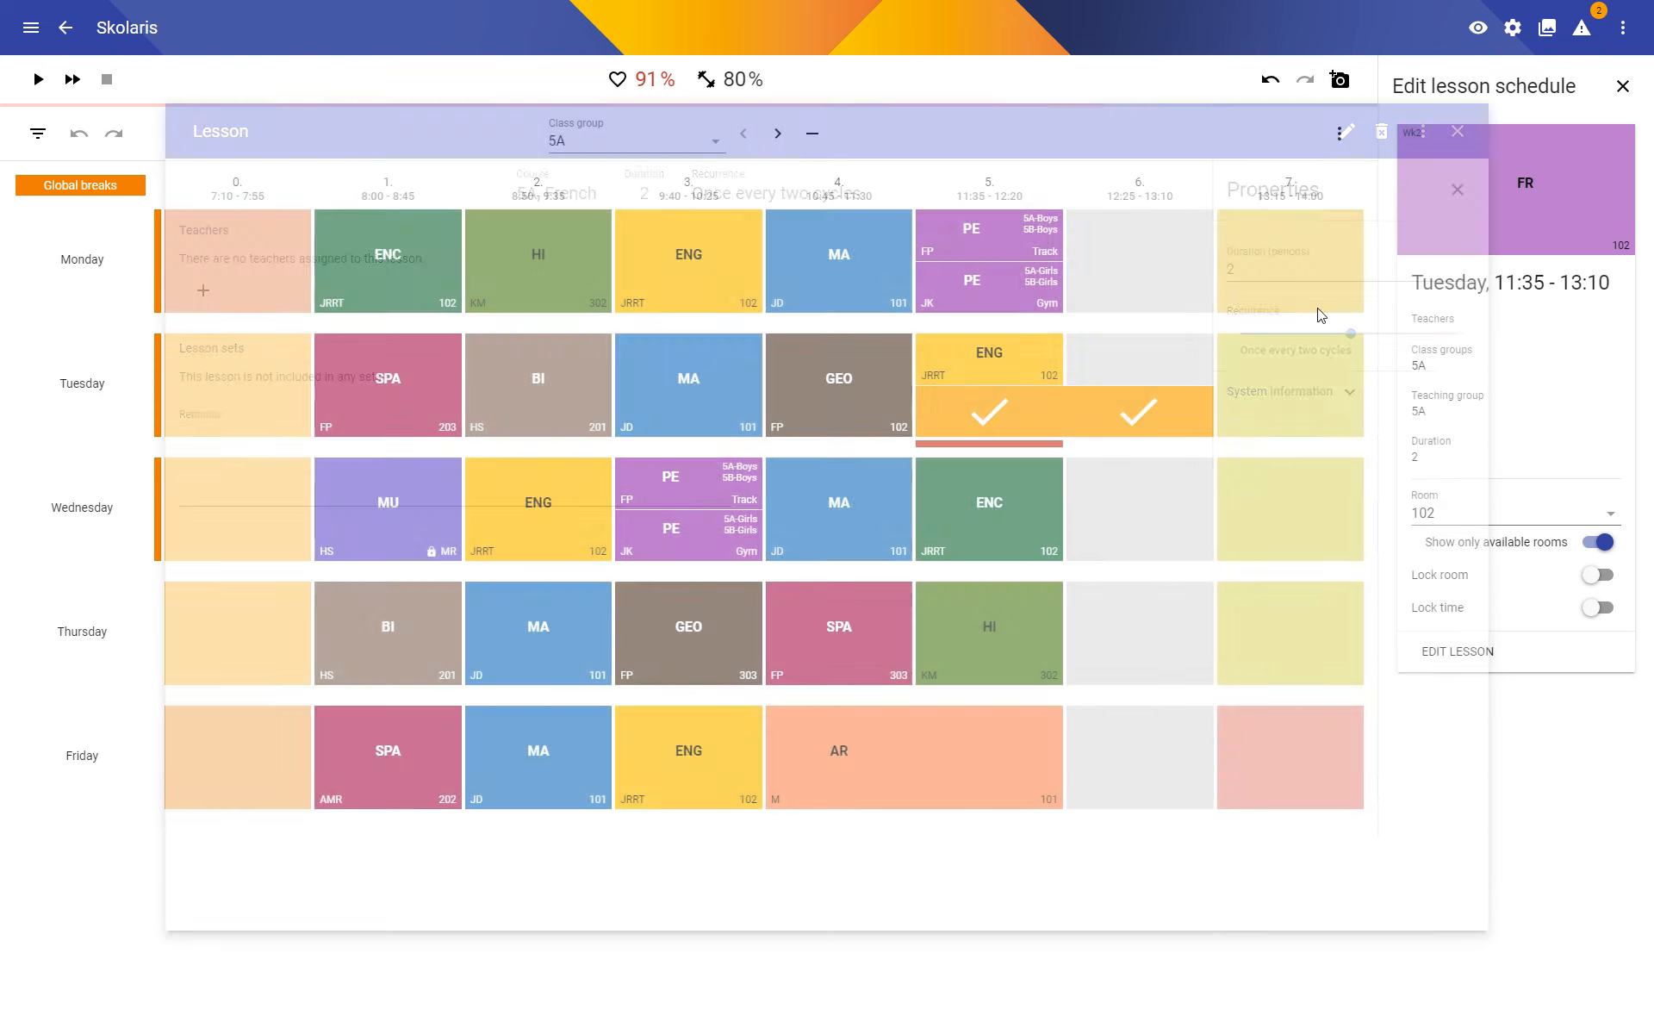
pyautogui.click(1381, 131)
pyautogui.click(926, 563)
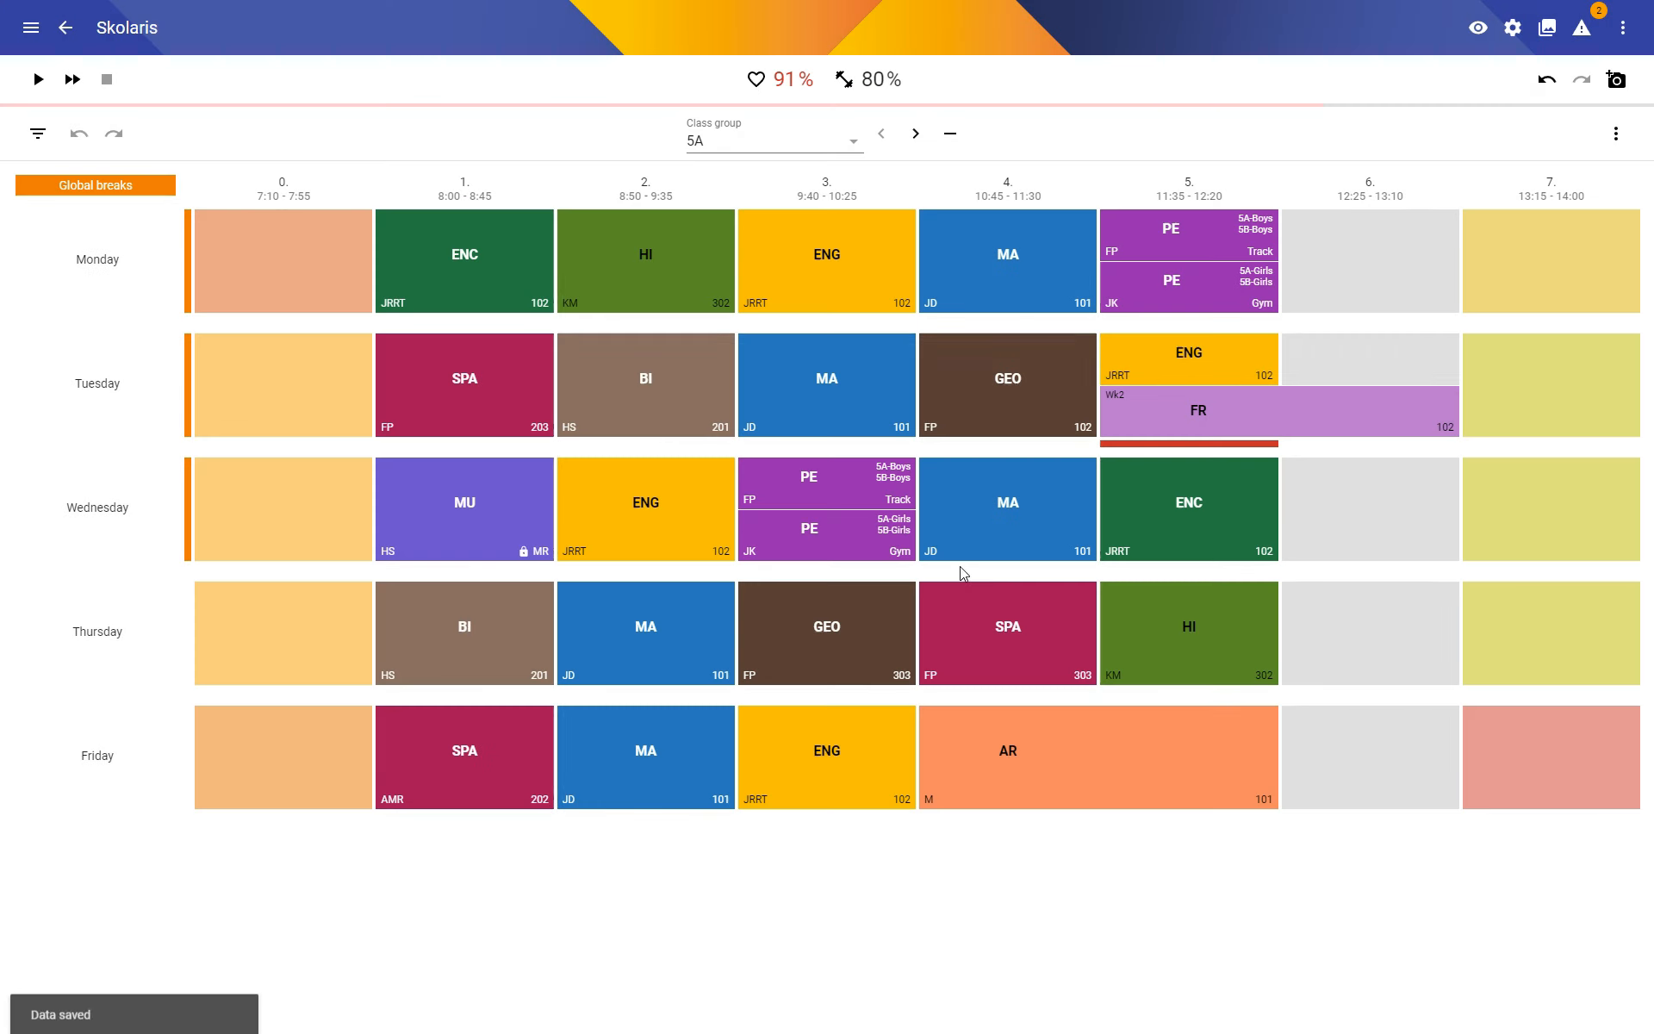